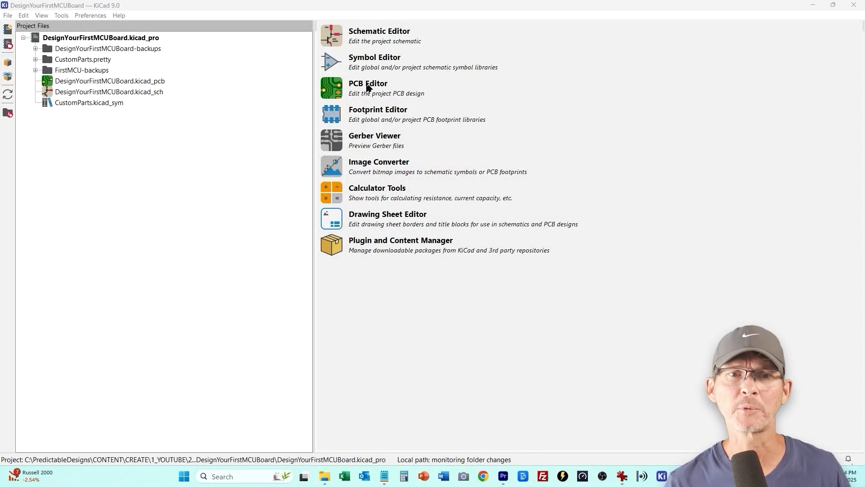
- Open the DesignYourFirstMCUBoard project schematic in the Schematic Editor
{"action": "left_click", "coordinate": [331, 36]}
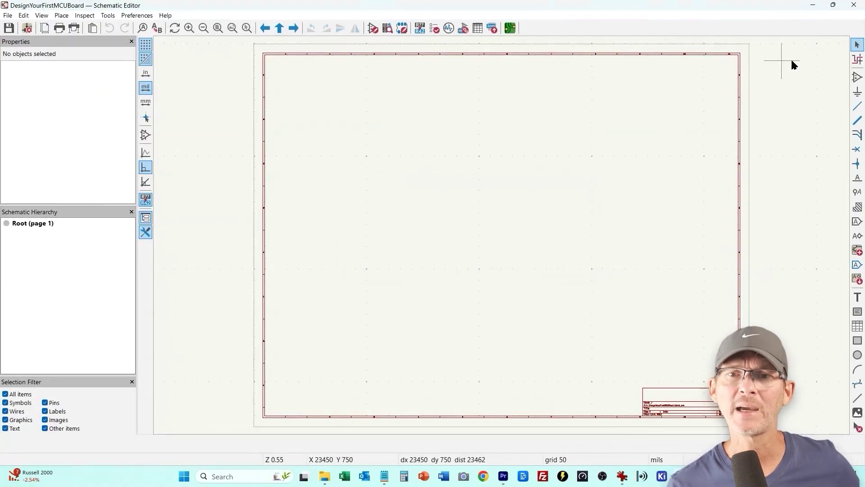
- Place the STM32F042F6Px microcontroller as U1 and centre it in the view
{"action": "left_click", "coordinate": [855, 81]}
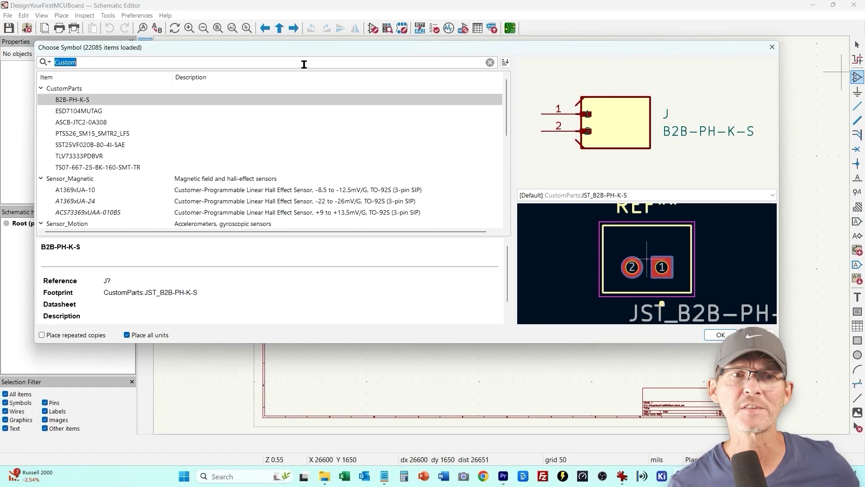
{"action": "type", "text": "STM32F042"}
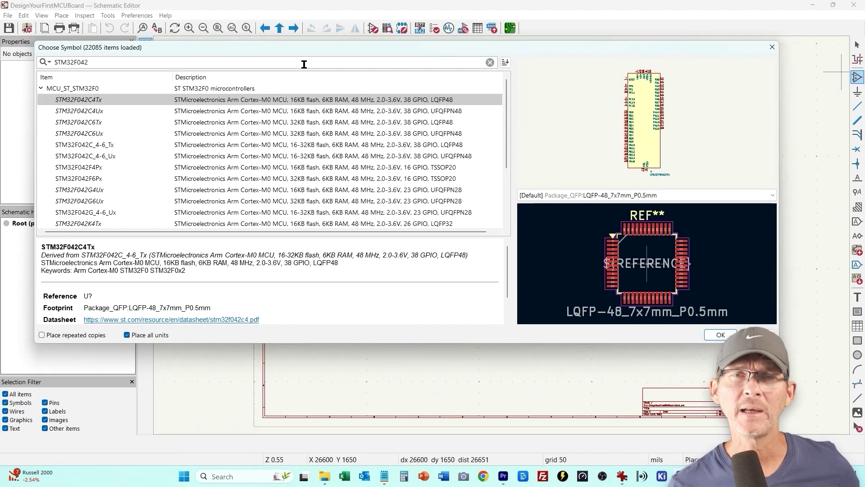
{"action": "type", "text": "f6"}
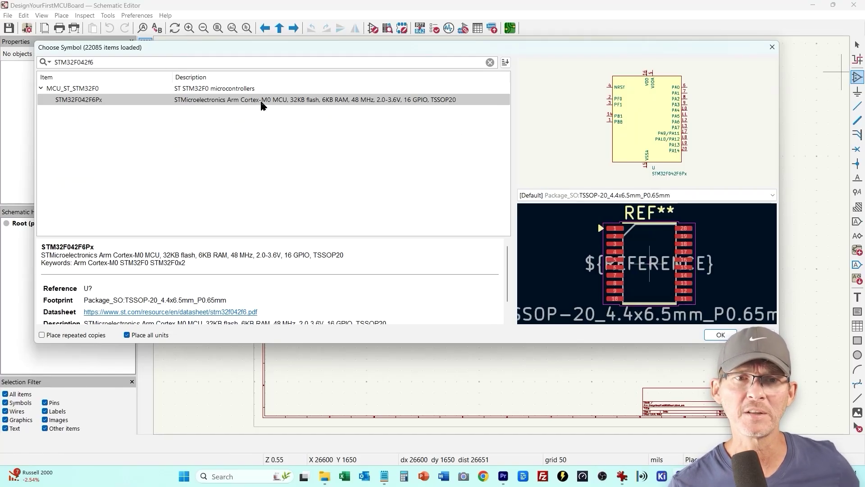
{"action": "double_click", "coordinate": [261, 106]}
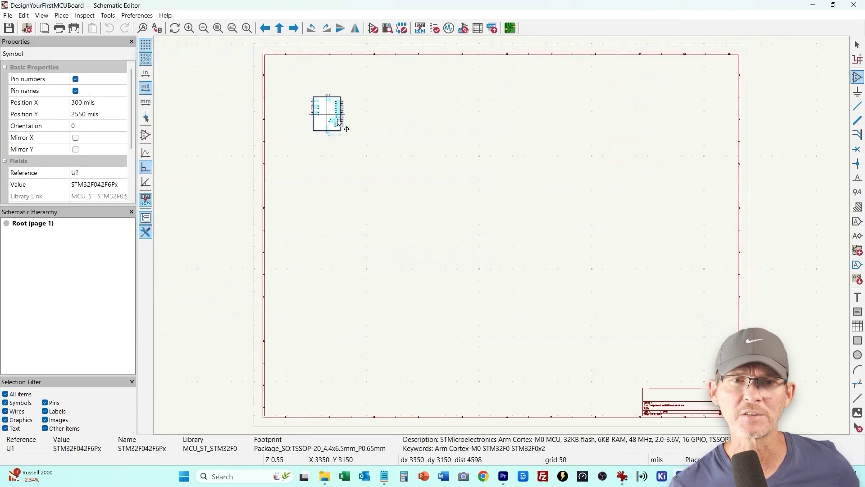
{"action": "left_click", "coordinate": [488, 209]}
{"action": "scroll", "coordinate": [496, 232], "scroll_direction": "up", "scroll_amount": 8}
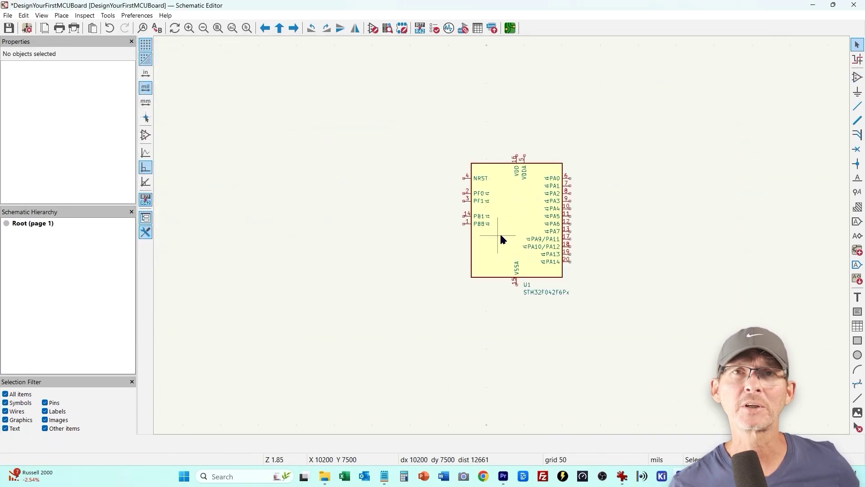
{"action": "scroll", "coordinate": [462, 240], "scroll_direction": "down", "scroll_amount": 2}
{"action": "middle_click_drag", "start_coordinate": [481, 236], "coordinate": [363, 228]}
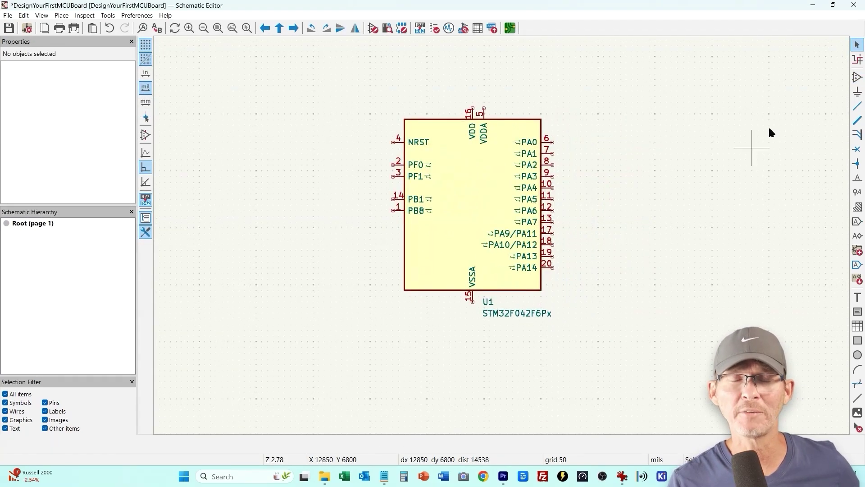
{"action": "left_click", "coordinate": [858, 77]}
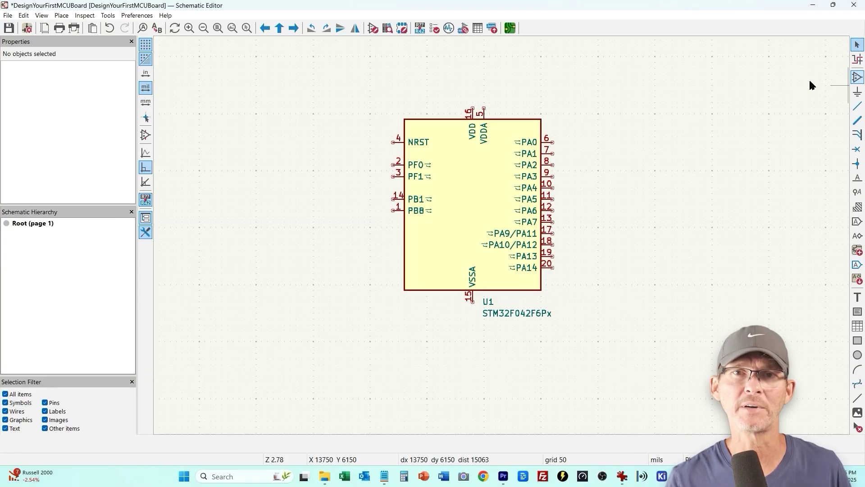
- Place a generic resistor R1 and an unpolarized capacitor C1 side by side
{"action": "left_click", "coordinate": [810, 81]}
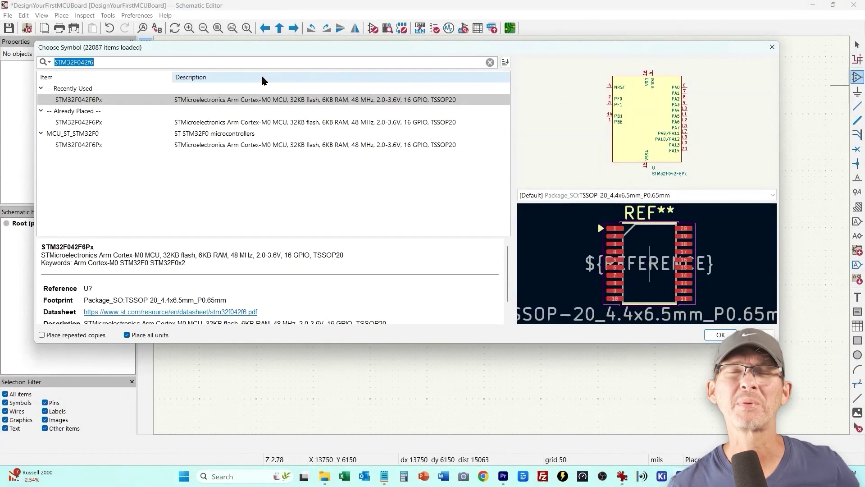
{"action": "type", "text": "R"}
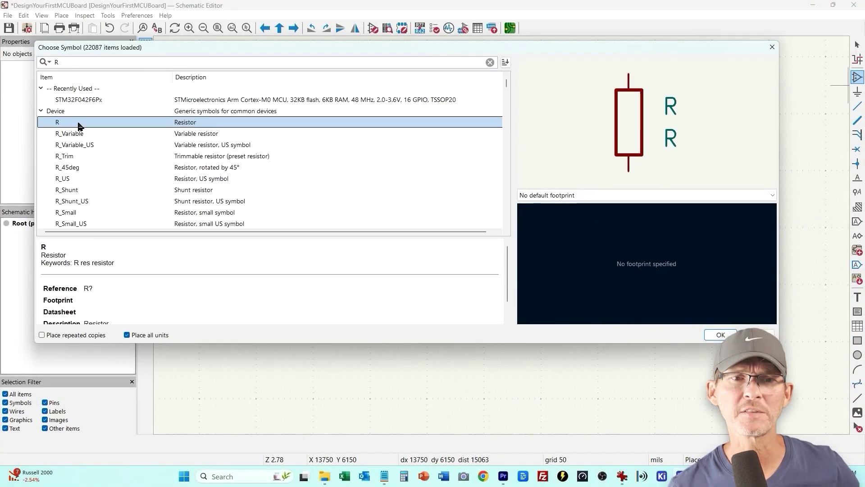
{"action": "double_click", "coordinate": [77, 125]}
{"action": "left_click", "coordinate": [222, 136]}
{"action": "left_click", "coordinate": [176, 84]}
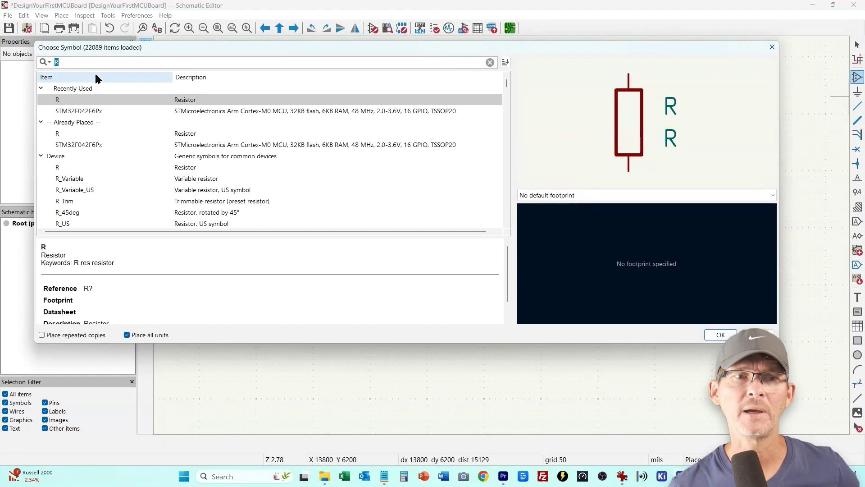
{"action": "type", "text": "C"}
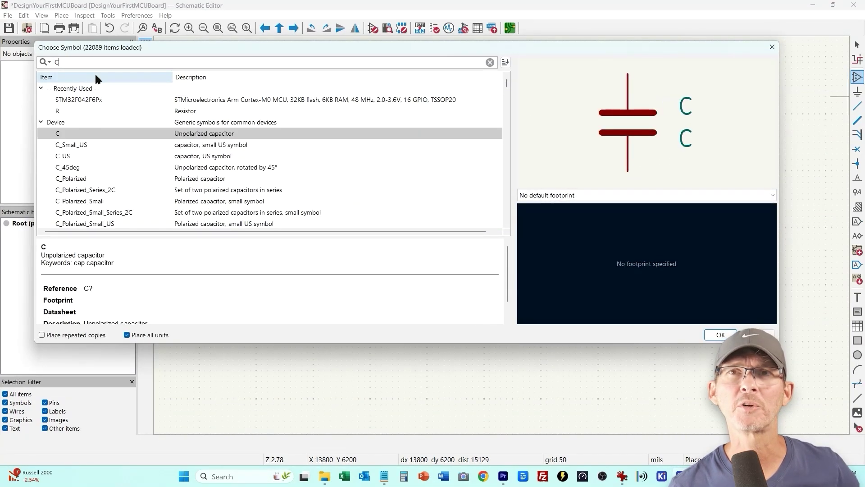
{"action": "double_click", "coordinate": [77, 132]}
{"action": "left_click", "coordinate": [284, 136]}
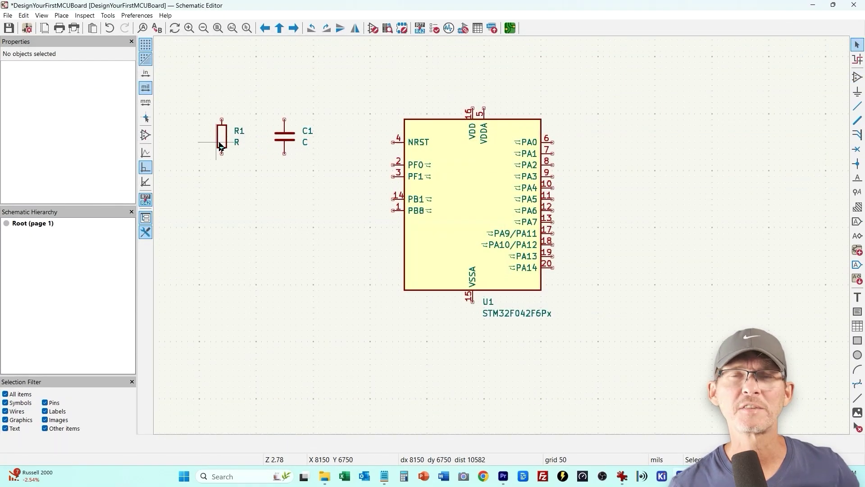
- Assign the R_0805_2012Metric footprint to resistor R1
{"action": "double_click", "coordinate": [219, 140]}
{"action": "left_click", "coordinate": [108, 122]}
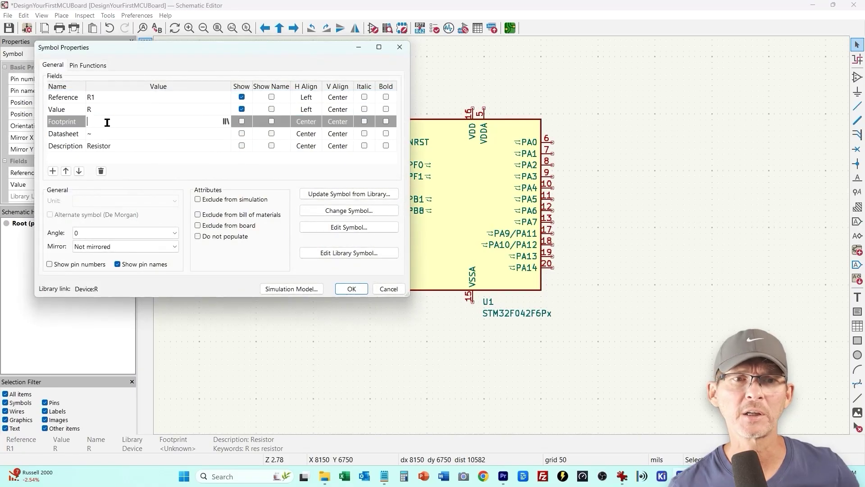
{"action": "left_click", "coordinate": [226, 122]}
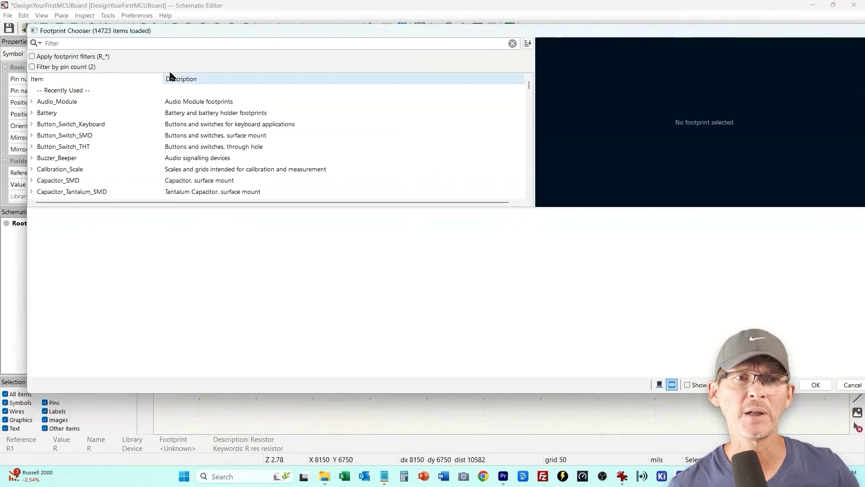
{"action": "type", "text": "R 0805"}
{"action": "left_click", "coordinate": [177, 125]}
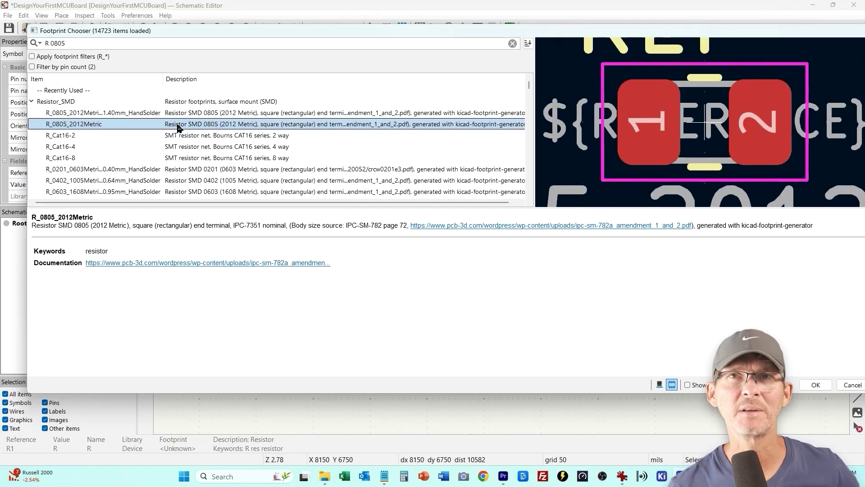
{"action": "double_click", "coordinate": [177, 127]}
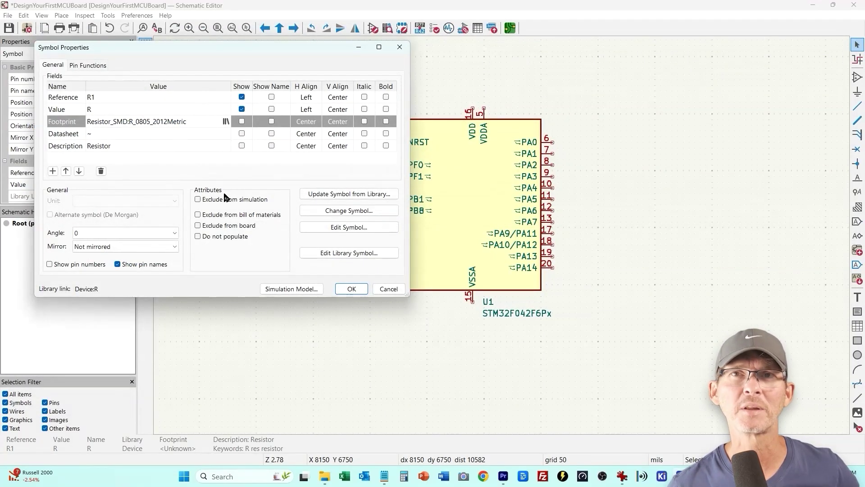
{"action": "left_click", "coordinate": [355, 290]}
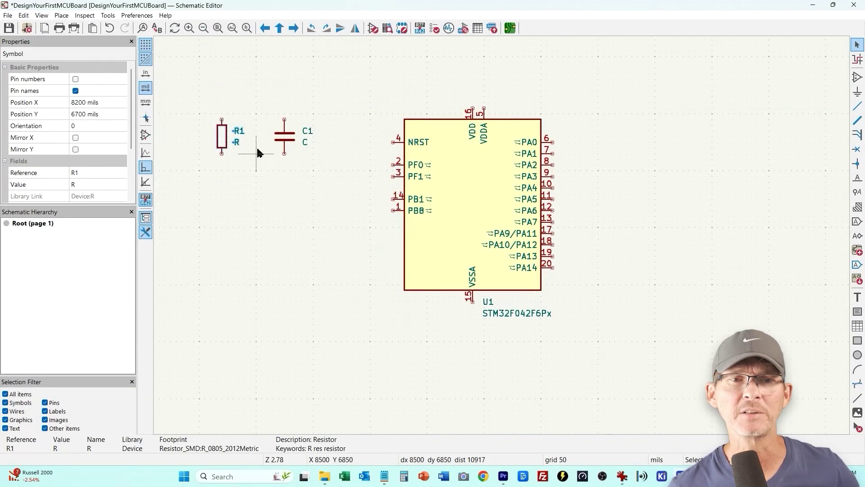
- Assign the C_0805_2012Metric footprint to capacitor C1
{"action": "left_click", "coordinate": [280, 138]}
{"action": "double_click", "coordinate": [280, 137]}
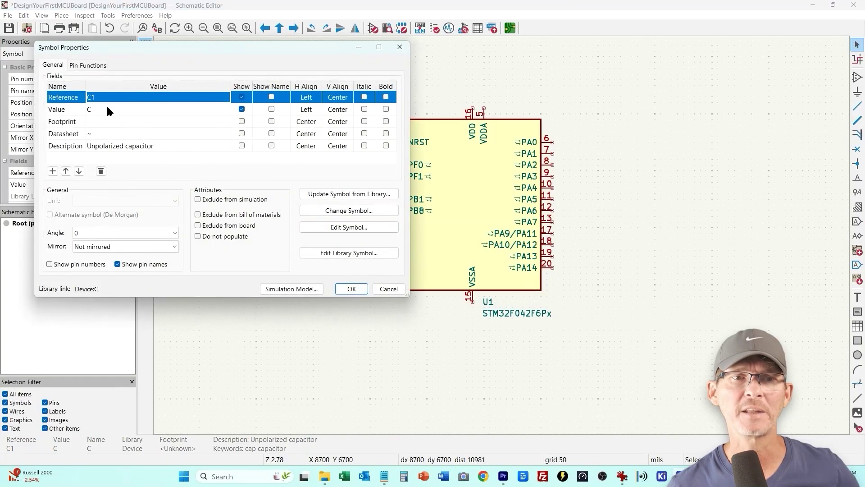
{"action": "left_click", "coordinate": [213, 121]}
{"action": "left_click", "coordinate": [228, 122]}
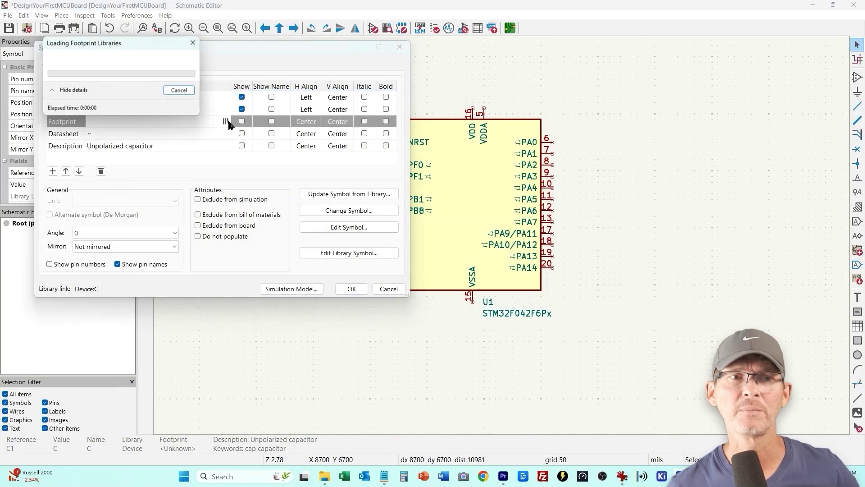
{"action": "type", "text": "C 0805"}
{"action": "key", "text": "BackSpace"}
{"action": "key", "text": "BackSpace"}
{"action": "key", "text": "BackSpace"}
{"action": "key", "text": "BackSpace"}
{"action": "key", "text": "BackSpace"}
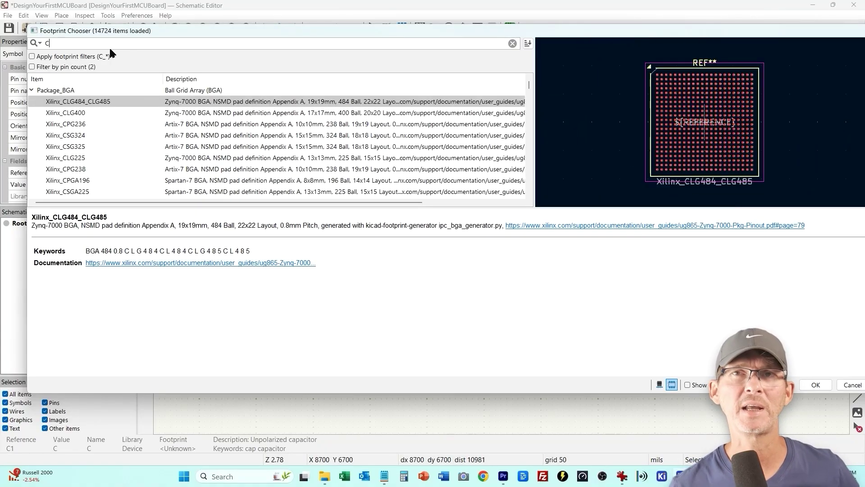
{"action": "type", "text": "AP 0805"}
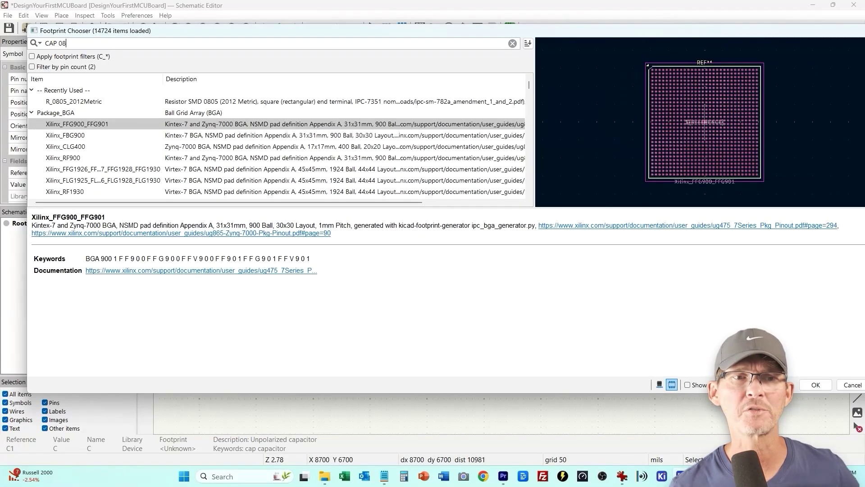
{"action": "double_click", "coordinate": [173, 124]}
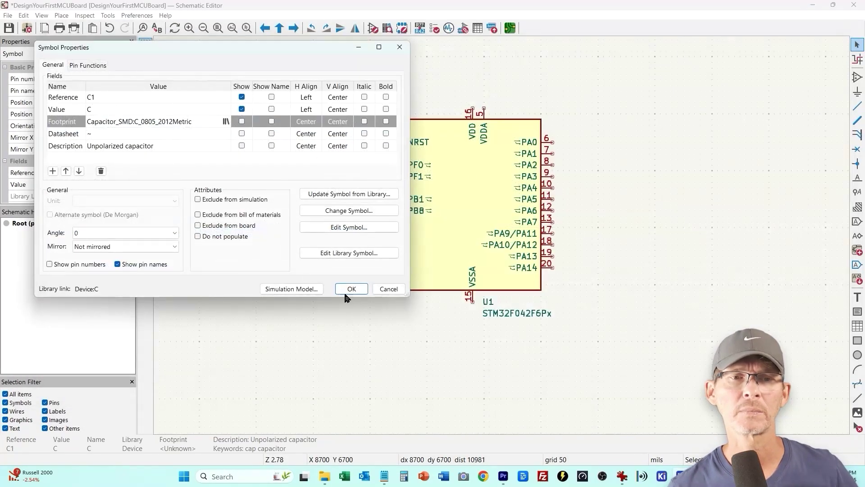
{"action": "left_click", "coordinate": [356, 285]}
- Move R1 beside U1 and wire the PB8 pin to R1's top pin
{"action": "left_click", "coordinate": [299, 236]}
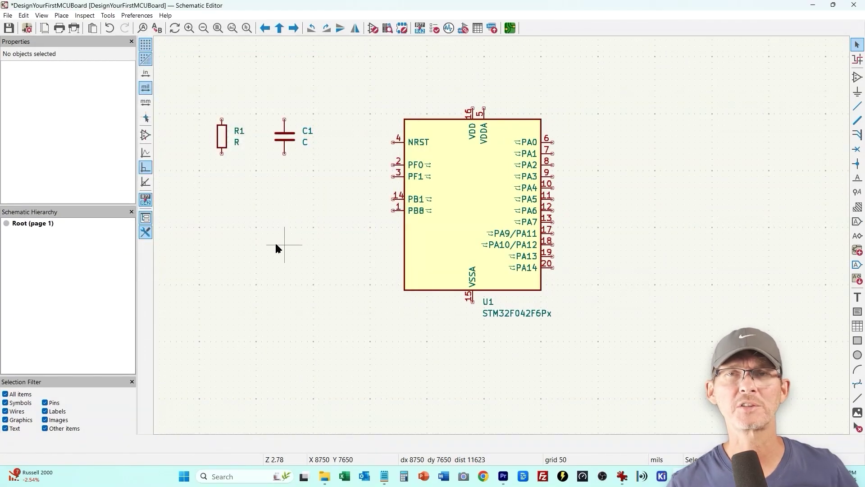
{"action": "left_click", "coordinate": [232, 141]}
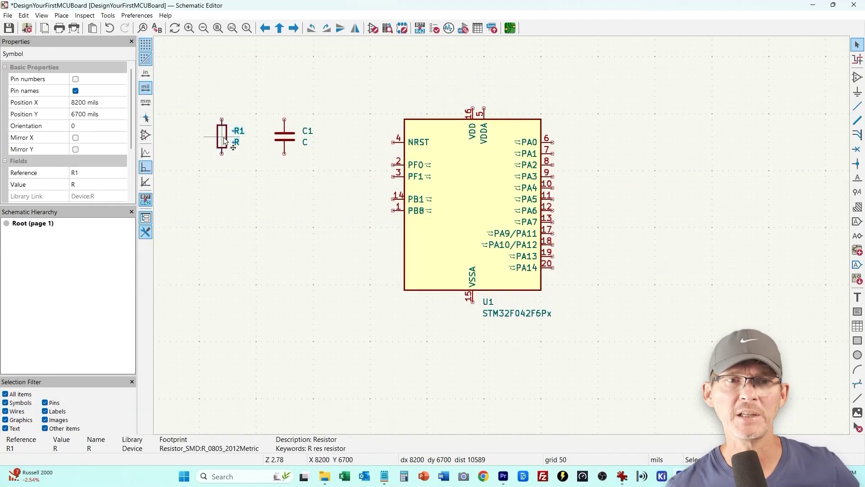
{"action": "left_click_drag", "start_coordinate": [231, 141], "coordinate": [340, 256]}
{"action": "left_click", "coordinate": [300, 240]}
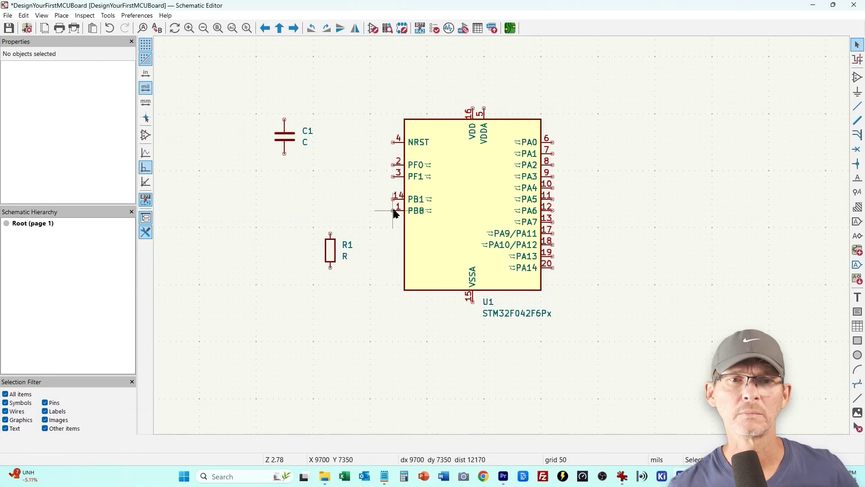
{"action": "key", "text": "w"}
{"action": "left_click", "coordinate": [331, 239]}
- Add a GND symbol below U1 and wire VSSA to it
{"action": "left_click", "coordinate": [857, 77]}
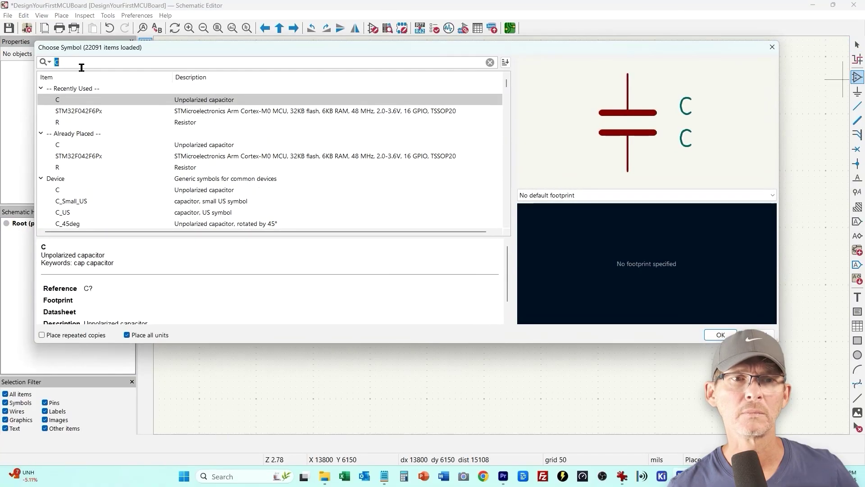
{"action": "type", "text": "GD"}
{"action": "key", "text": "BackSpace"}
{"action": "type", "text": "ND"}
{"action": "key", "text": "Return"}
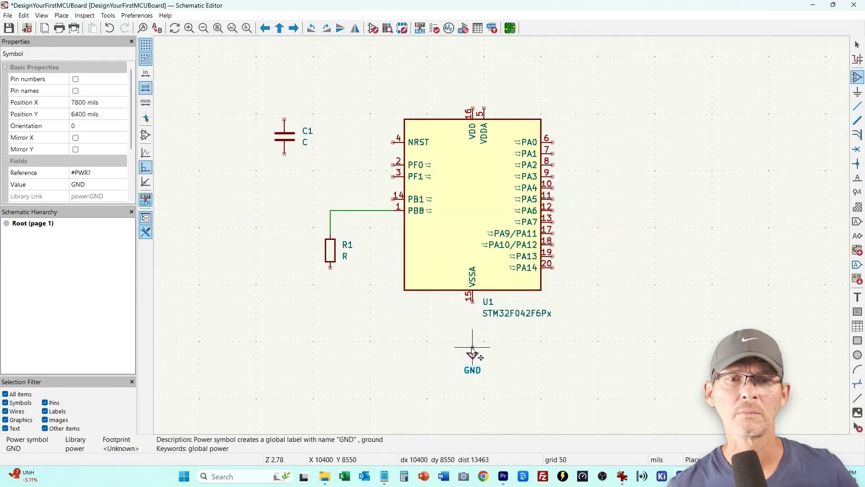
{"action": "left_click", "coordinate": [472, 347]}
{"action": "key", "text": "Escape"}
{"action": "key", "text": "w"}
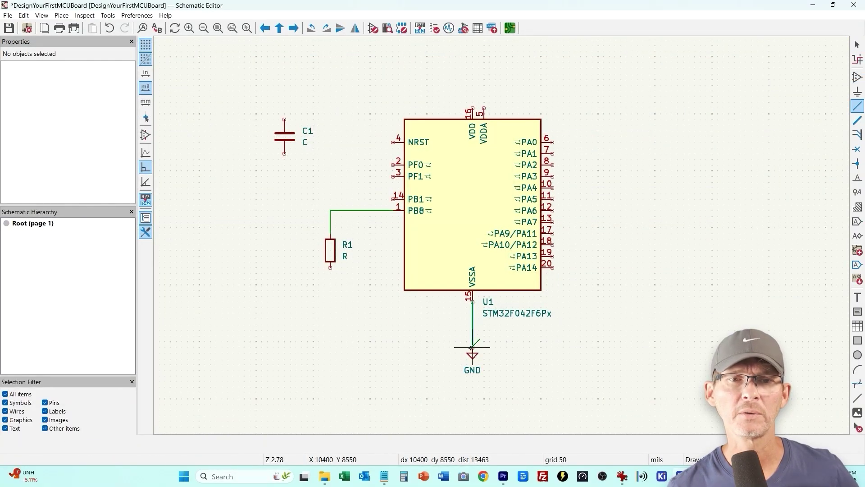
{"action": "left_click", "coordinate": [473, 347]}
{"action": "key", "text": "Escape"}
- Duplicate the GND symbol below R1 and wire R1 to it
{"action": "key", "text": "ctrl+d"}
{"action": "left_click", "coordinate": [330, 290]}
{"action": "key", "text": "w"}
{"action": "left_click", "coordinate": [330, 290]}
{"action": "key", "text": "Escape"}
- Set R1's value to 10k and C1's value to 0.1uF
{"action": "double_click", "coordinate": [330, 250]}
{"action": "left_click", "coordinate": [104, 105]}
{"action": "type", "text": "10k"}
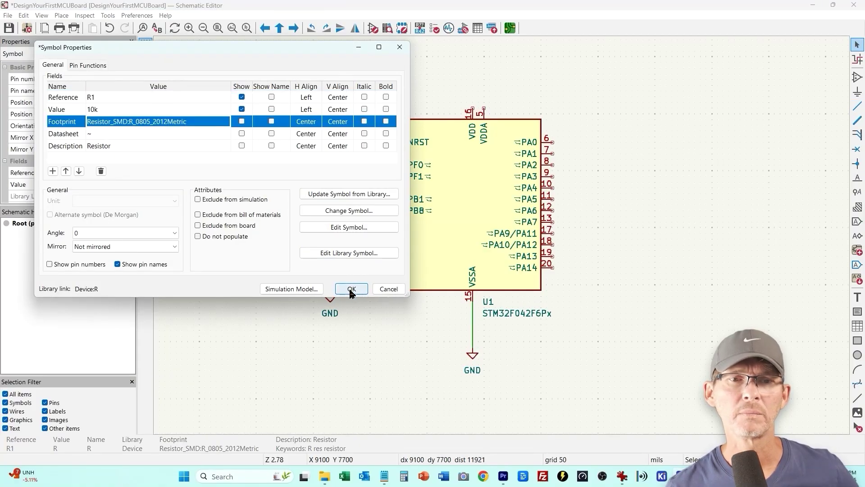
{"action": "left_click", "coordinate": [350, 287]}
{"action": "double_click", "coordinate": [284, 136]}
{"action": "left_click", "coordinate": [134, 109]}
{"action": "type", "text": "0"}
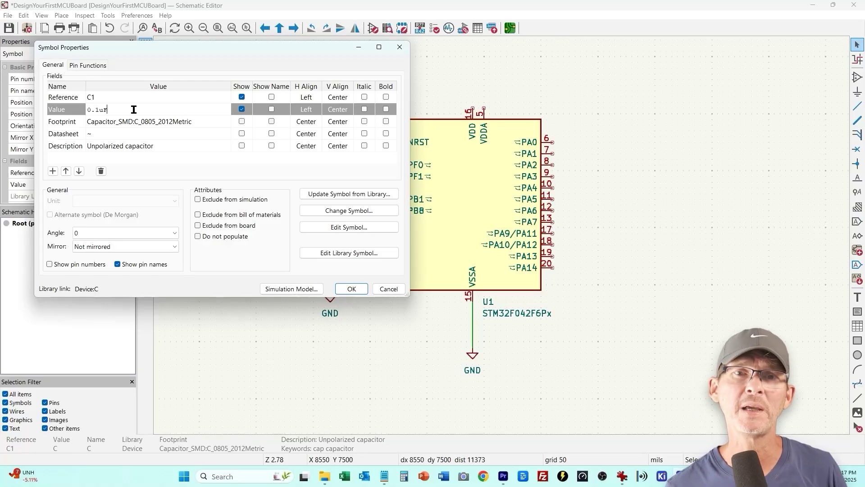
{"action": "type", "text": ".1uF"}
{"action": "key", "text": "Return"}
{"action": "left_click", "coordinate": [352, 288]}
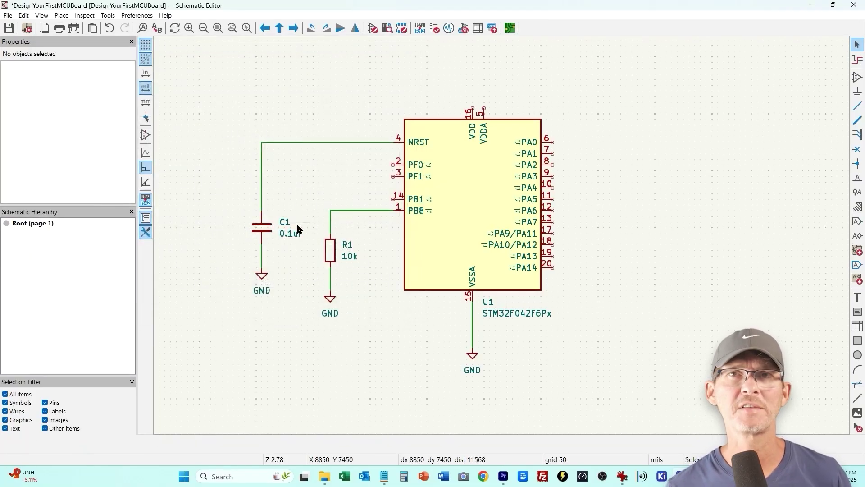
{"action": "middle_click_drag", "start_coordinate": [298, 228], "coordinate": [295, 246]}
- Duplicate R1 as R2 above C1 and wire its lower pin to the NRST net
{"action": "left_click", "coordinate": [327, 278]}
{"action": "key", "text": "ctrl+d"}
{"action": "left_click", "coordinate": [261, 118]}
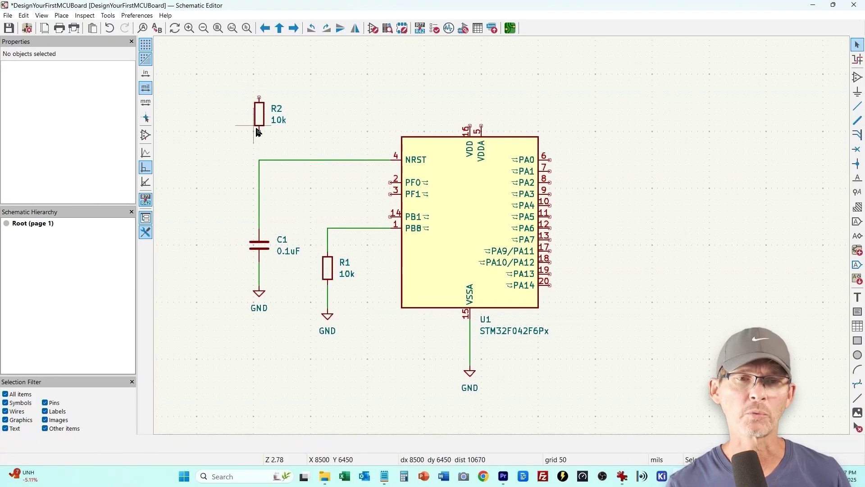
{"action": "key", "text": "w"}
{"action": "left_click", "coordinate": [259, 160]}
{"action": "key", "text": "Escape"}
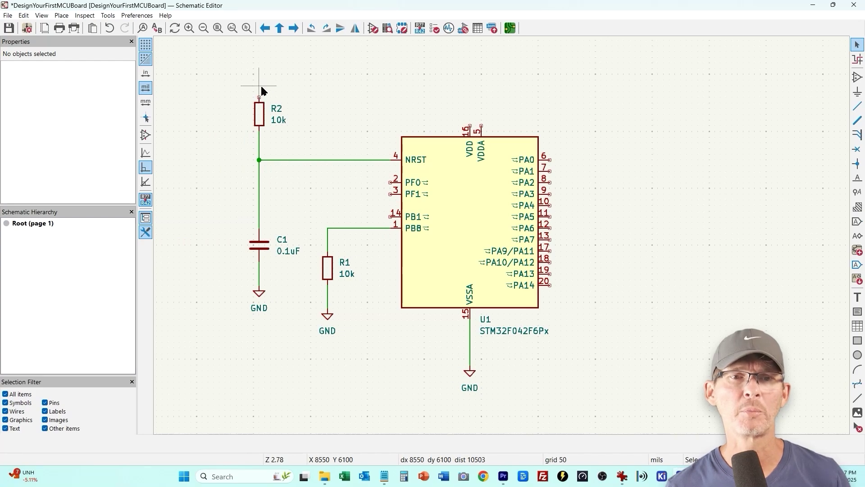
- Wire R2's top pin to VDDA and join the VDD pin to that top wire
{"action": "key", "text": "w"}
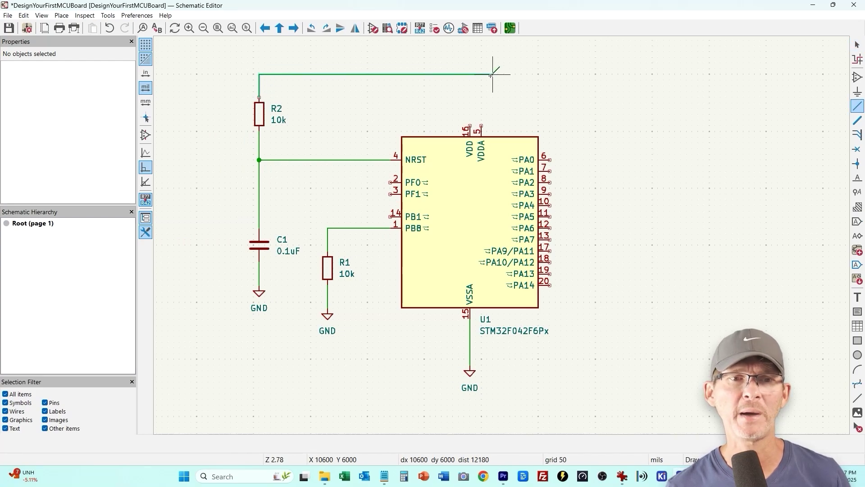
{"action": "left_click", "coordinate": [481, 127]}
{"action": "key", "text": "w"}
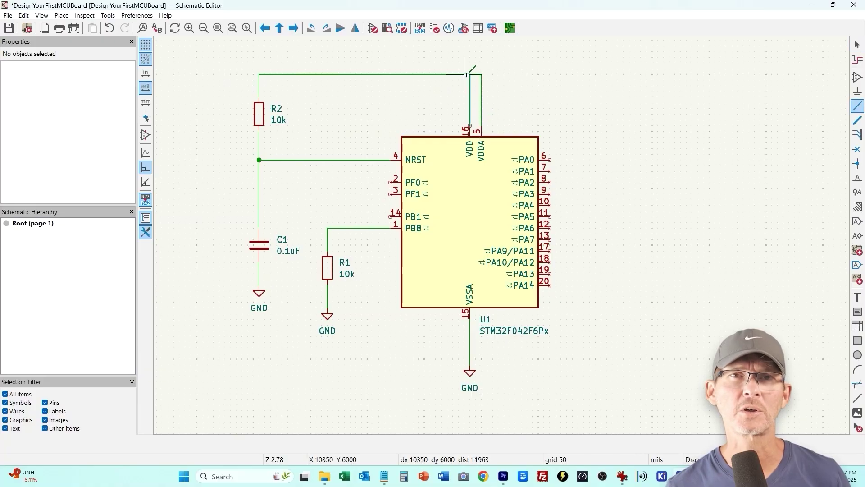
{"action": "left_click", "coordinate": [470, 74]}
{"action": "key", "text": "Escape"}
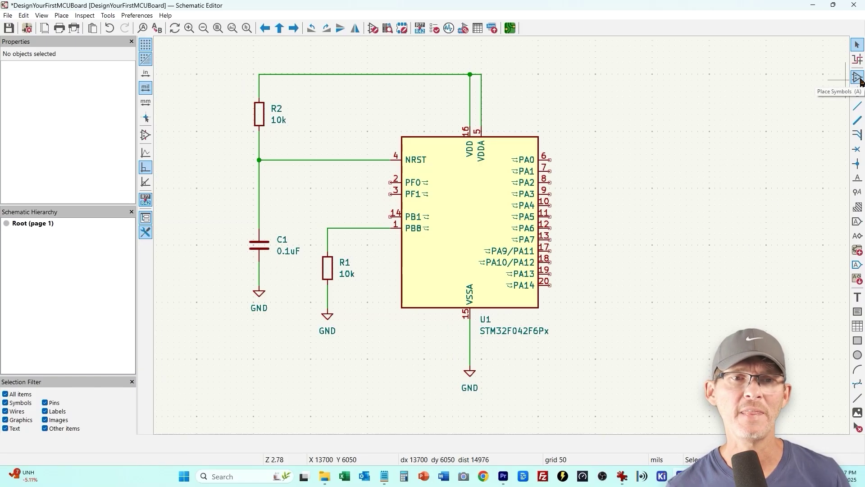
- Duplicate C1 as C2 at the upper right and wire it to the VDD wire
{"action": "key", "text": "ctrl+d"}
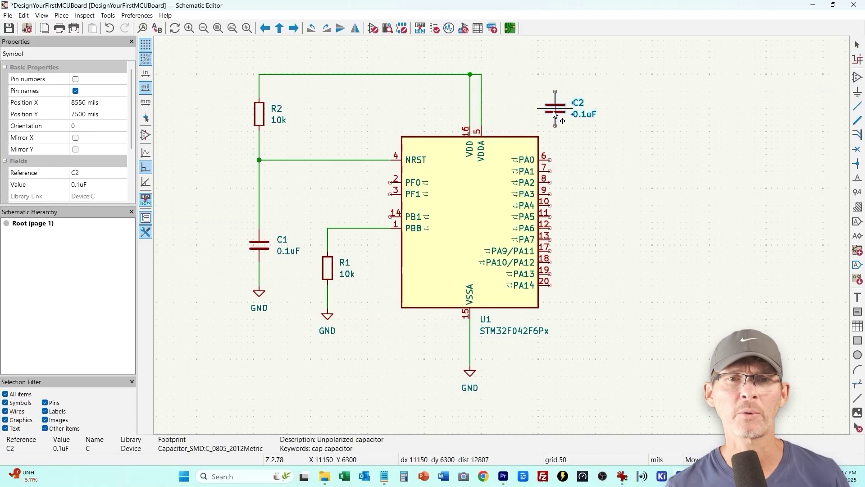
{"action": "left_click", "coordinate": [554, 116]}
{"action": "key", "text": "w"}
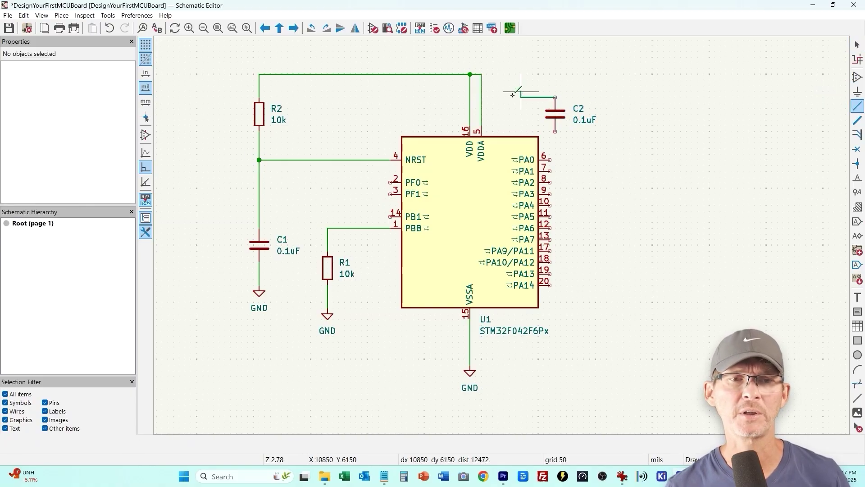
{"action": "left_click", "coordinate": [470, 97]}
{"action": "key", "text": "Escape"}
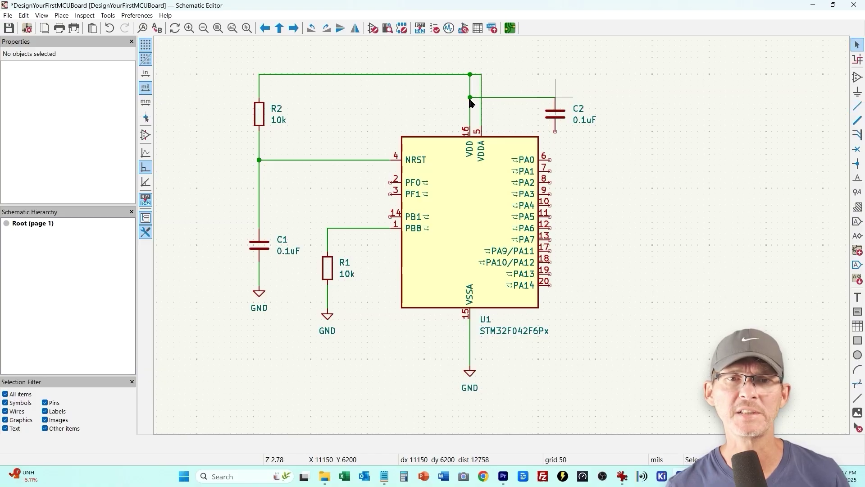
- Reroute the VDDA wire up to C2's connection and shift C2 further right
{"action": "left_click", "coordinate": [475, 77]}
{"action": "key", "text": "Delete"}
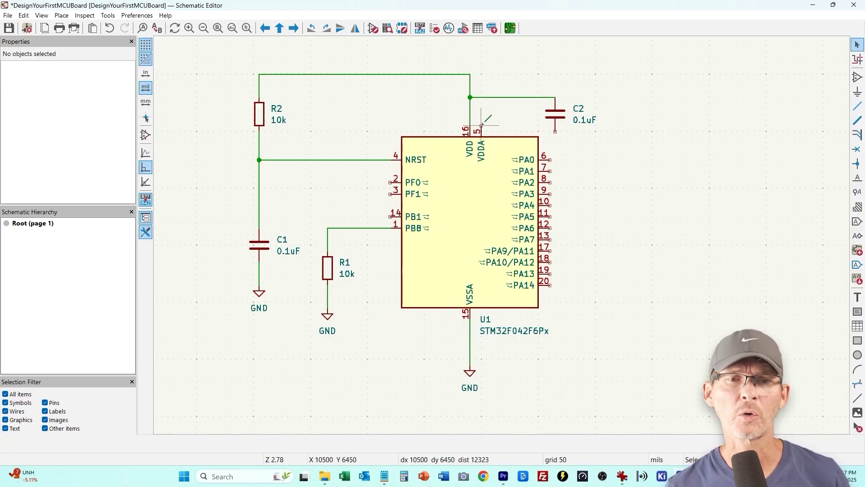
{"action": "key", "text": "w"}
{"action": "left_click", "coordinate": [481, 97]}
{"action": "key", "text": "Escape"}
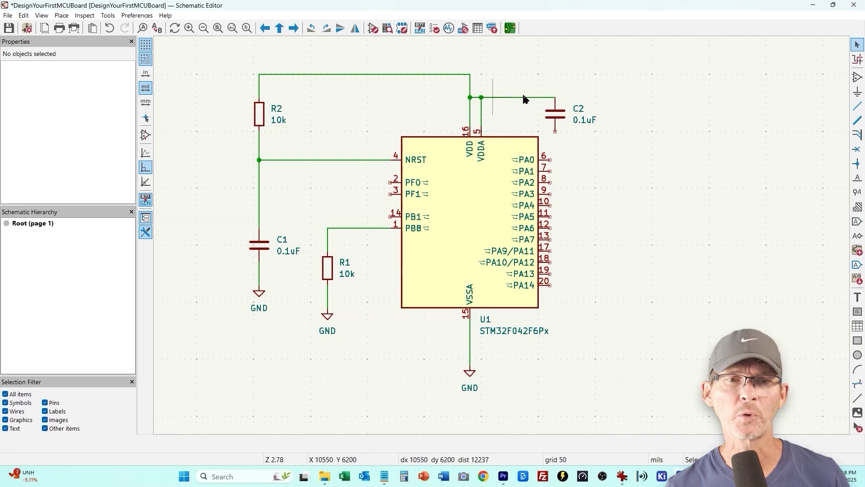
{"action": "left_click", "coordinate": [557, 117]}
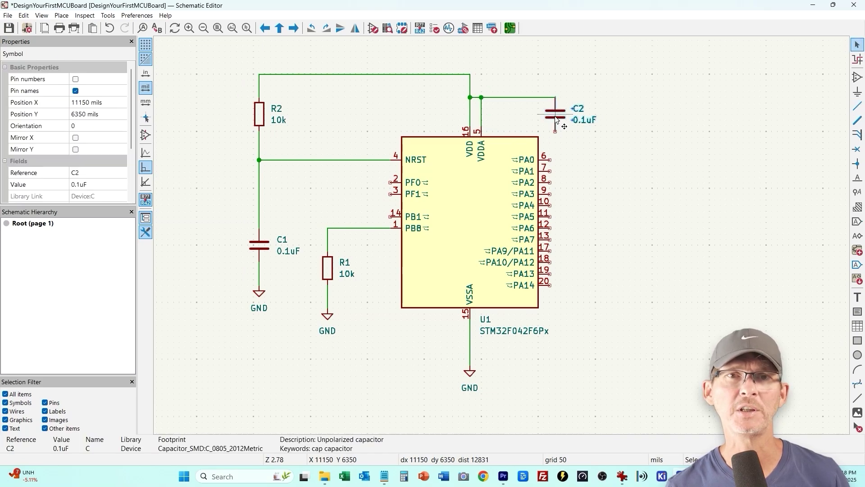
{"action": "left_click_drag", "start_coordinate": [555, 115], "coordinate": [589, 117]}
{"action": "key", "text": "Escape"}
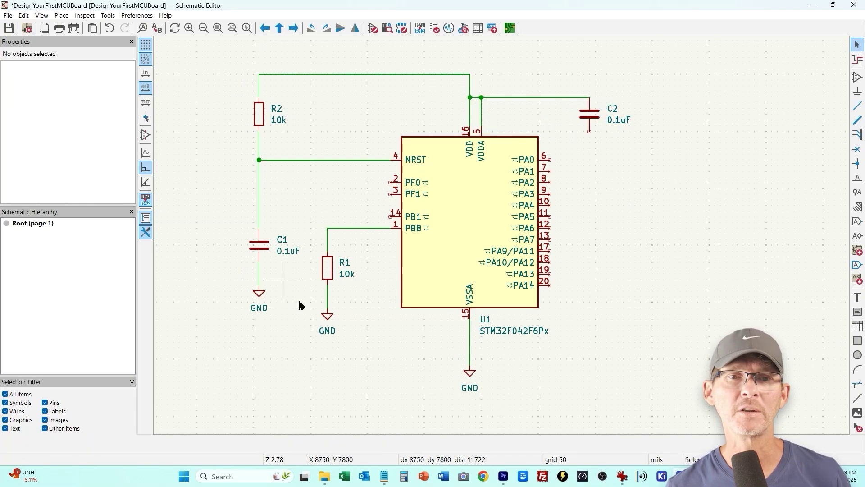
- Add a duplicated GND at C2's lower pin and set C2's value to 1uF
{"action": "left_click", "coordinate": [327, 317]}
{"action": "key", "text": "ctrl+d"}
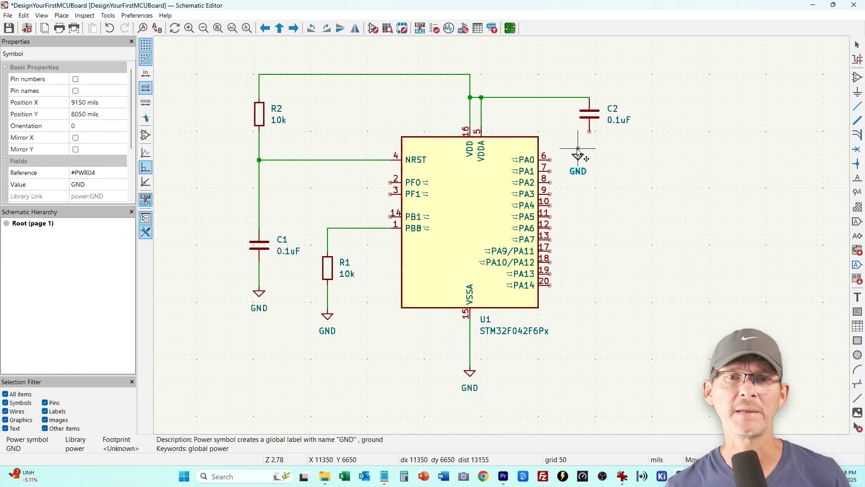
{"action": "left_click", "coordinate": [590, 149]}
{"action": "double_click", "coordinate": [589, 114]}
{"action": "type", "text": "1uF"}
{"action": "left_click", "coordinate": [351, 289]}
- Flip C2 with its ground and move the group up onto the supply wire
{"action": "left_click_drag", "start_coordinate": [558, 85], "coordinate": [637, 186]}
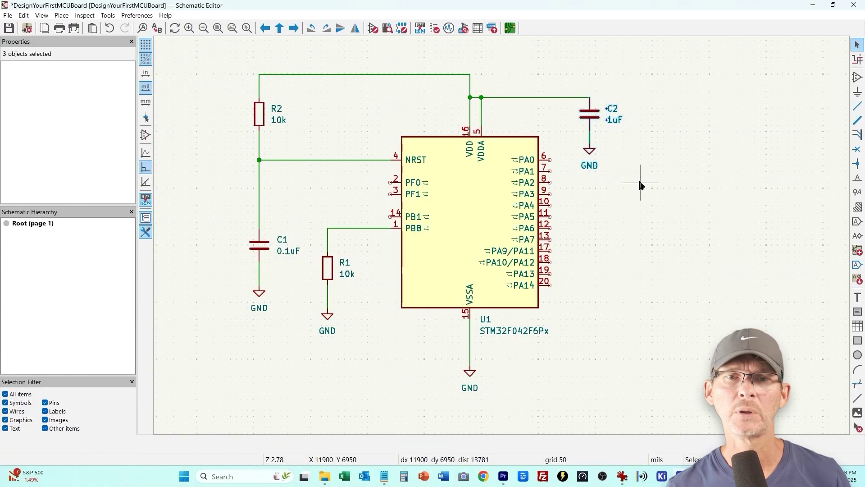
{"action": "key", "text": "g"}
{"action": "key", "text": "x"}
{"action": "key", "text": "y"}
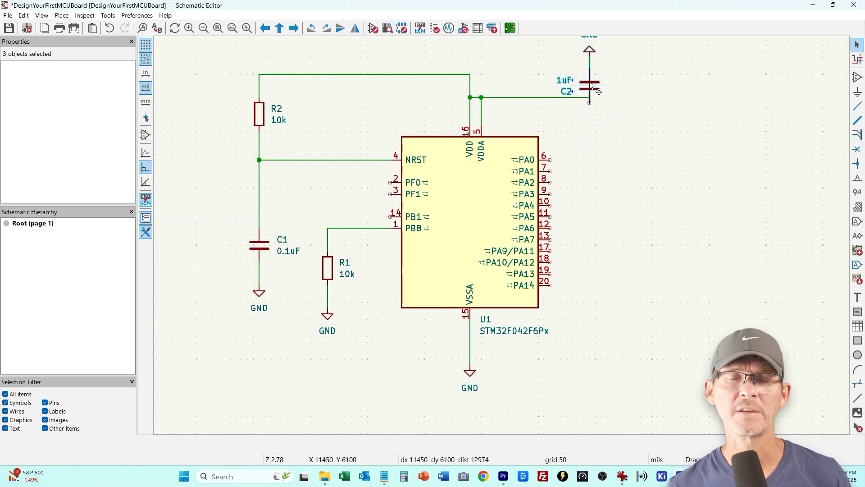
{"action": "left_click", "coordinate": [591, 85]}
{"action": "left_click", "coordinate": [656, 122]}
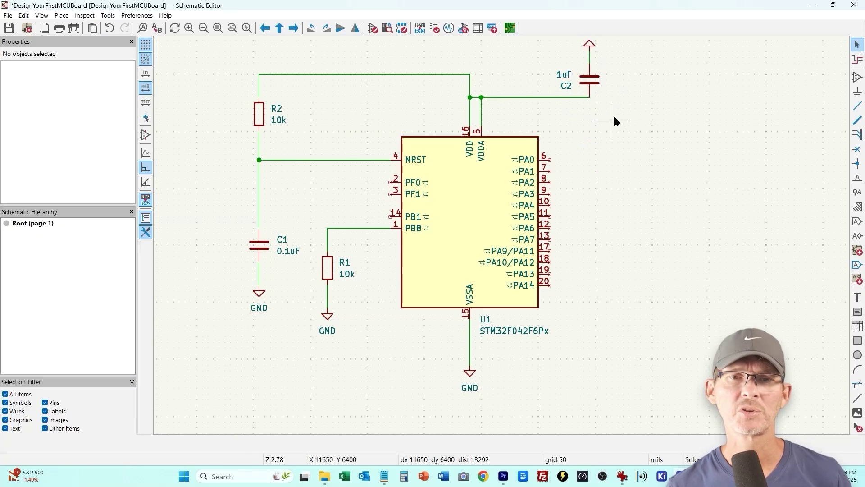
{"action": "left_click_drag", "start_coordinate": [549, 40], "coordinate": [627, 122]}
{"action": "key", "text": "g"}
{"action": "left_click", "coordinate": [512, 83]}
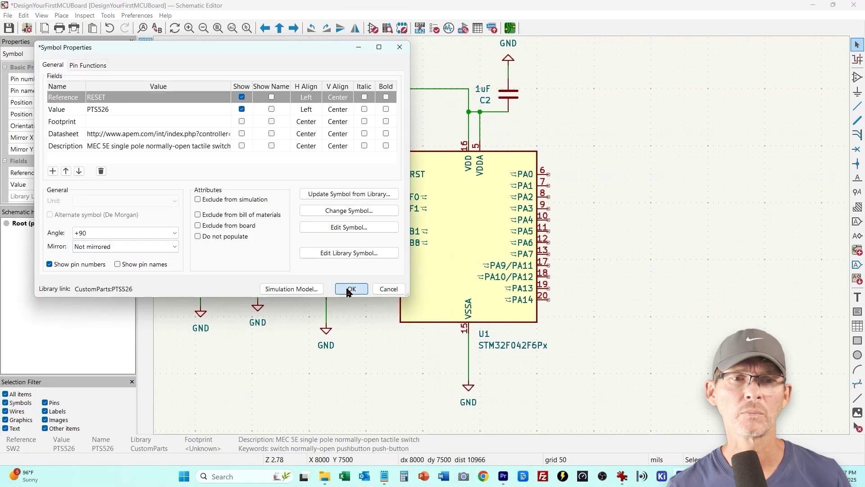
- Confirm the switch properties and rename switch SW1's reference to BOOT
{"action": "left_click", "coordinate": [348, 288]}
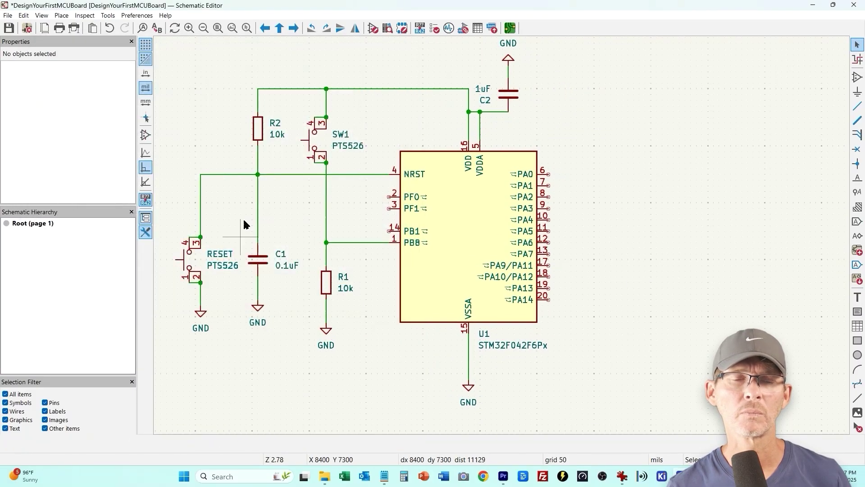
{"action": "double_click", "coordinate": [314, 139]}
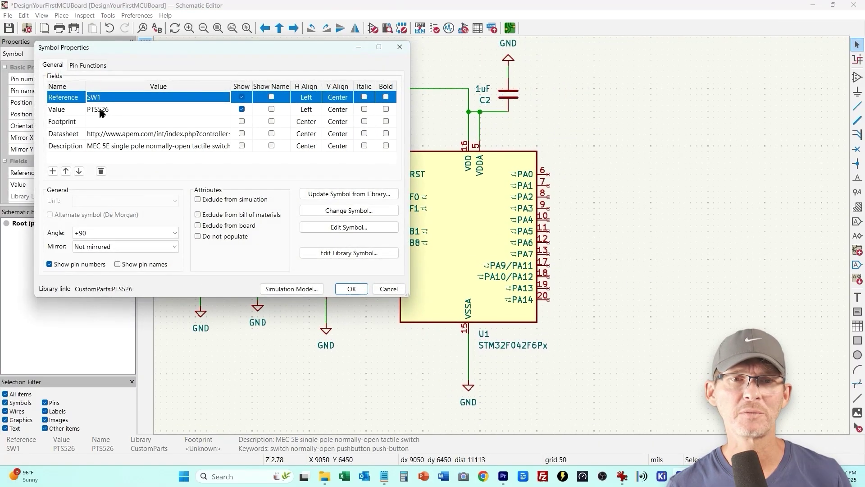
{"action": "type", "text": "B"}
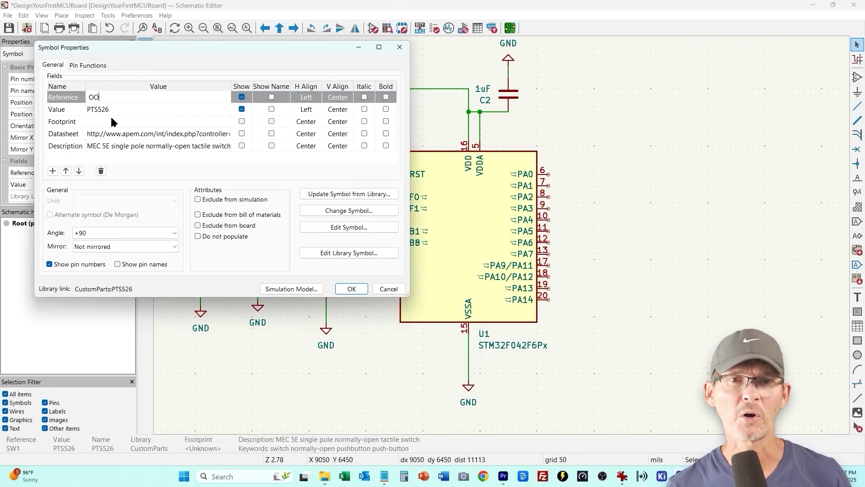
{"action": "type", "text": "BOOT"}
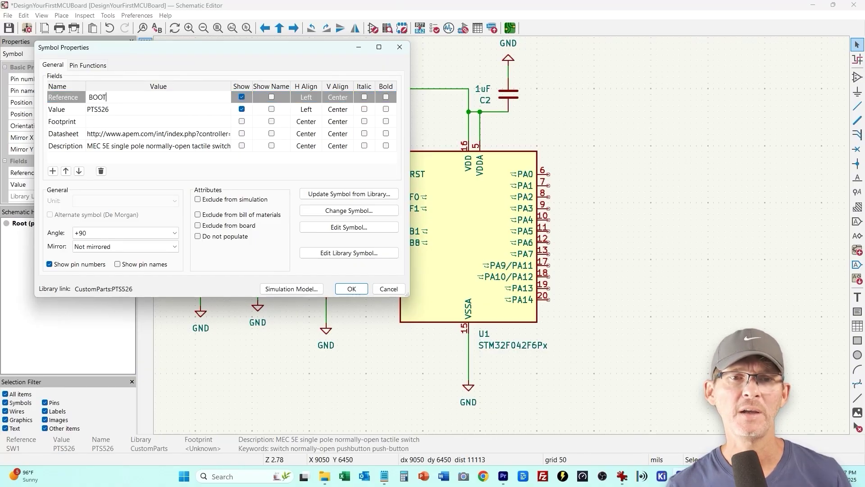
{"action": "key", "text": "Return"}
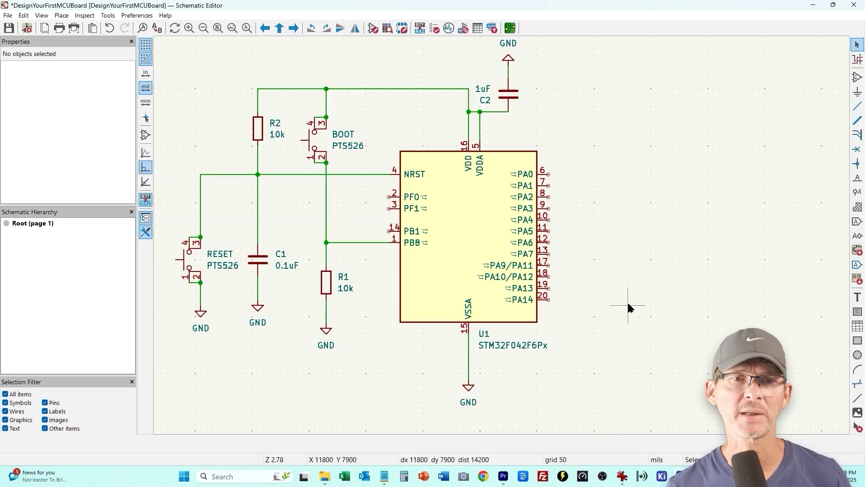
- Place a 3V3 net label on the top supply wire, then pan over to the NRST wire
{"action": "right_click", "coordinate": [364, 90]}
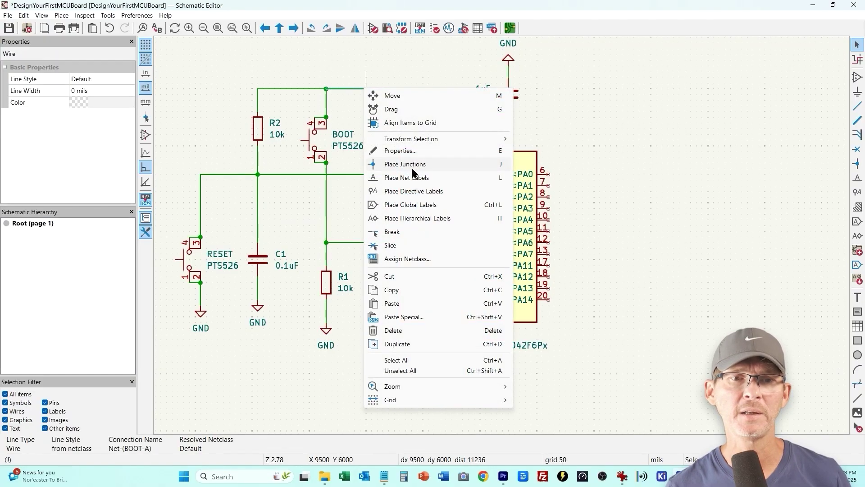
{"action": "left_click", "coordinate": [415, 180]}
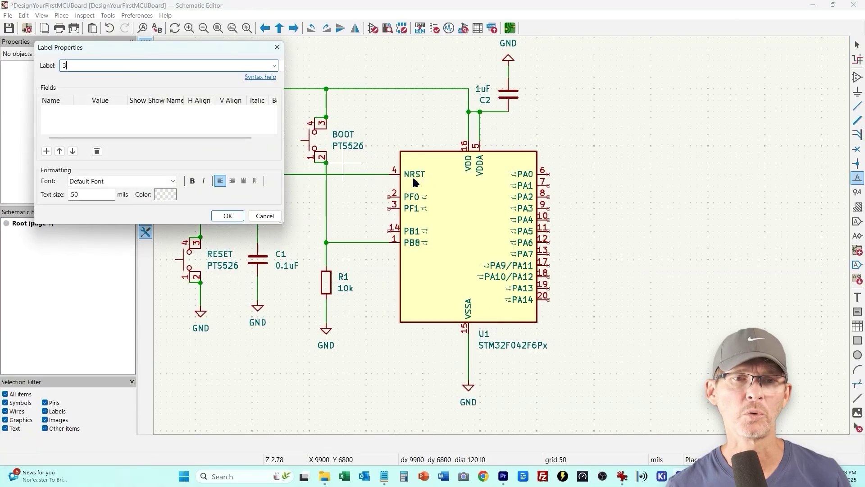
{"action": "left_click", "coordinate": [232, 218]}
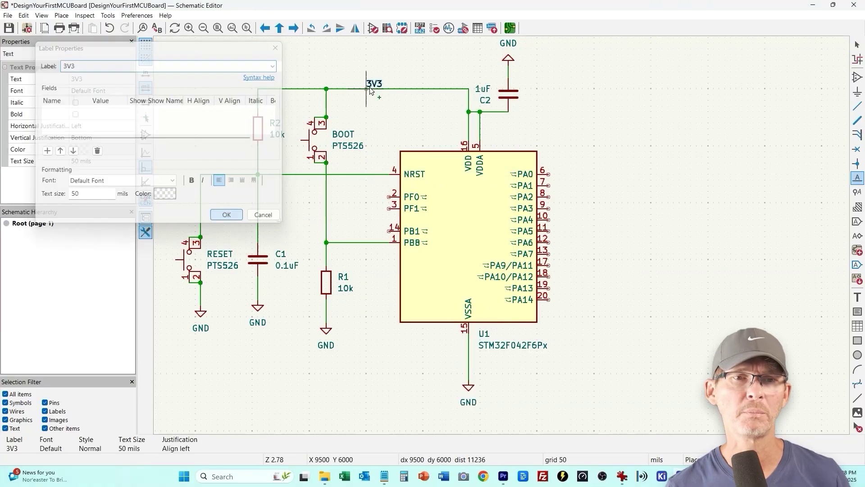
{"action": "left_click", "coordinate": [368, 90]}
{"action": "key", "text": "Escape"}
{"action": "middle_click_drag", "start_coordinate": [324, 220], "coordinate": [366, 230]}
{"action": "right_click", "coordinate": [393, 185]}
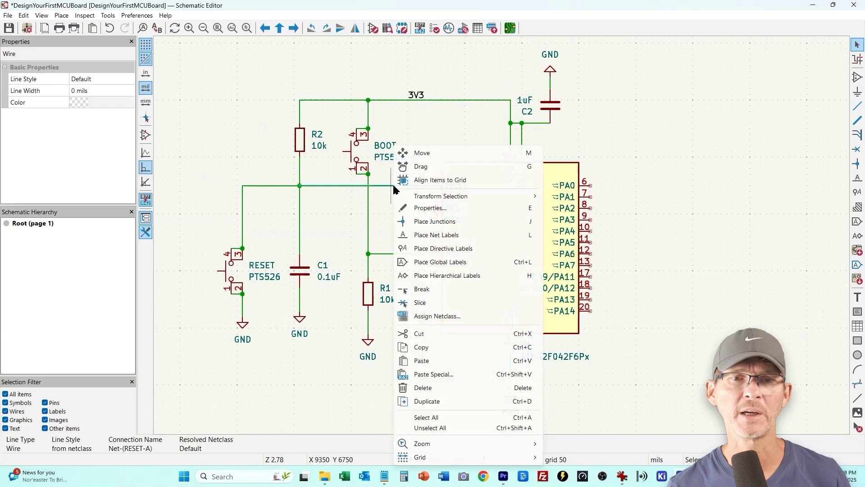
{"action": "left_click", "coordinate": [386, 340]}
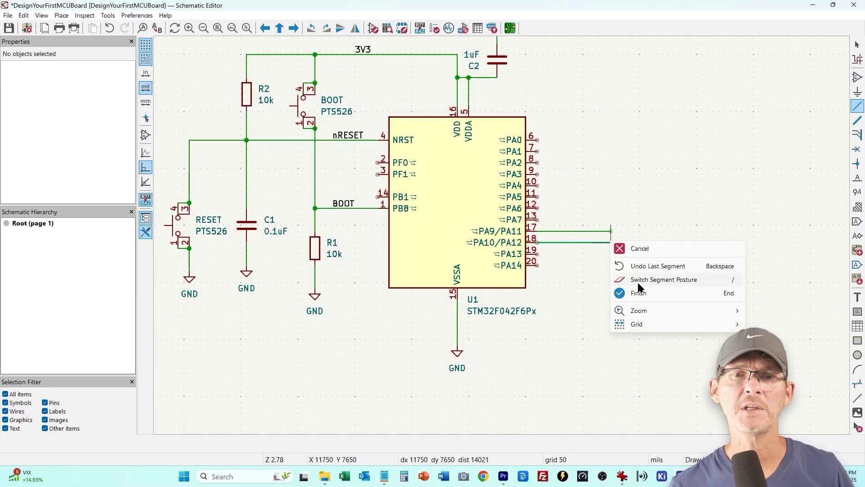
- Finish the PA10 wire and label the PA9 wire USB_DM
{"action": "left_click", "coordinate": [637, 293]}
{"action": "right_click", "coordinate": [571, 233]}
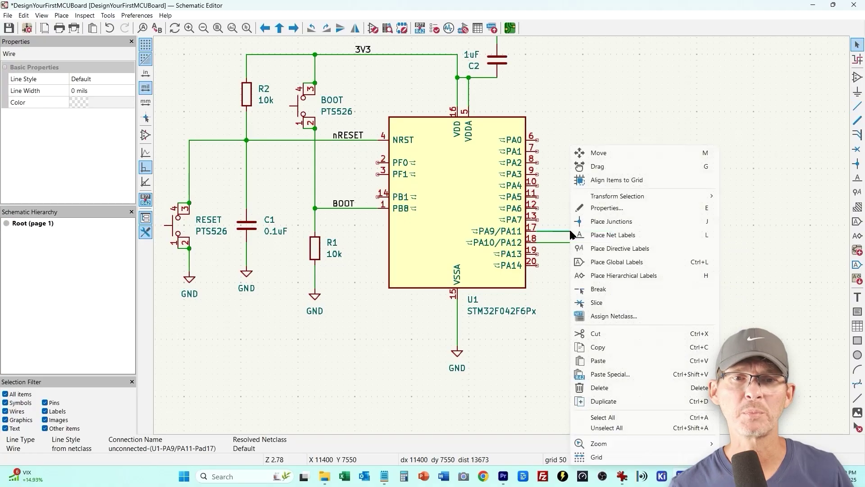
{"action": "left_click", "coordinate": [611, 235]}
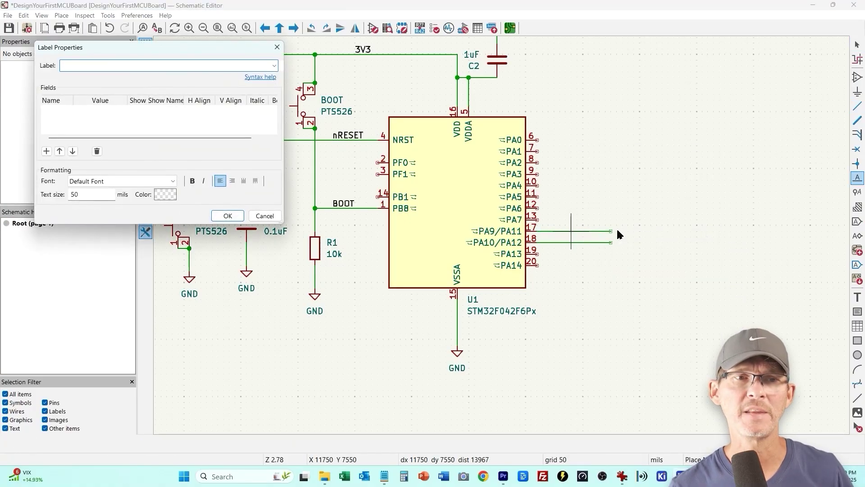
{"action": "type", "text": "USB_DM"}
{"action": "left_click", "coordinate": [227, 216]}
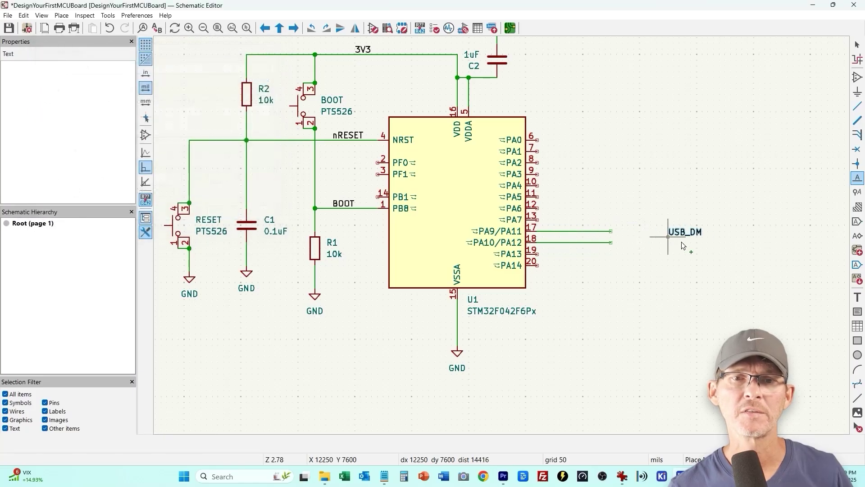
{"action": "left_click", "coordinate": [578, 231]}
{"action": "key", "text": "Escape"}
- Label the PA10 wire USB_DP
{"action": "left_click", "coordinate": [581, 243]}
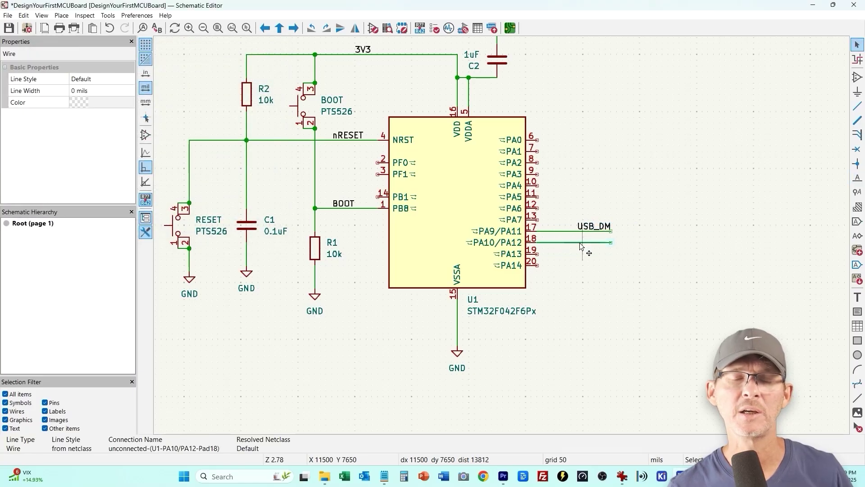
{"action": "right_click", "coordinate": [580, 244]}
{"action": "left_click", "coordinate": [613, 235]}
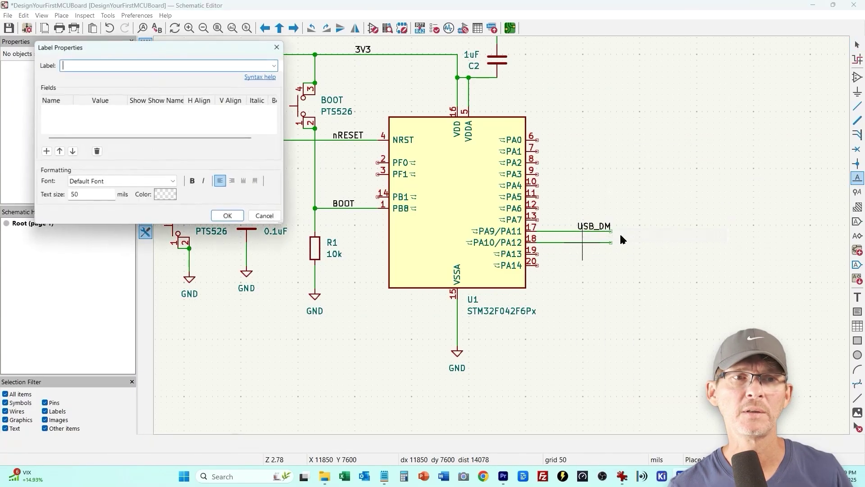
{"action": "type", "text": "USB_DP"}
{"action": "left_click", "coordinate": [227, 216]}
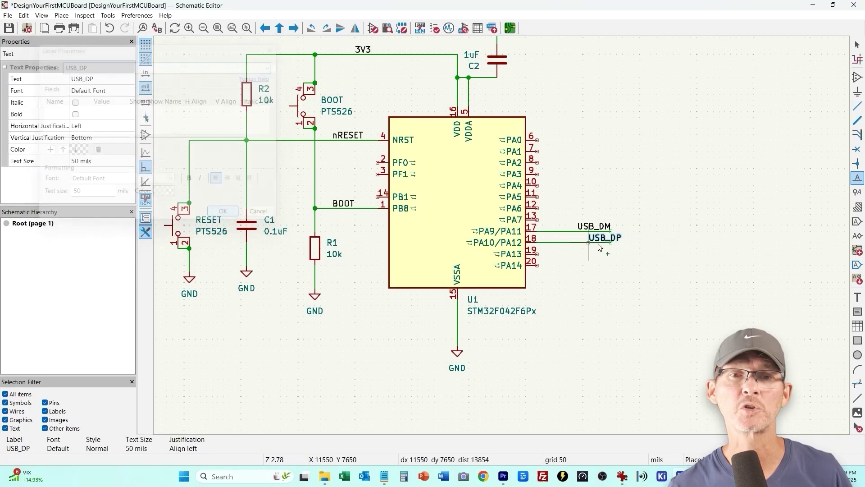
{"action": "left_click", "coordinate": [578, 244]}
{"action": "key", "text": "Escape"}
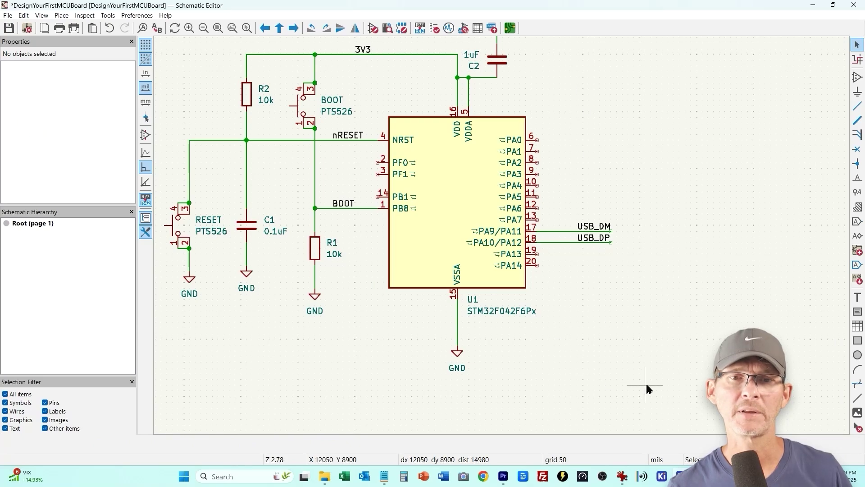
- Place a USB_C_Receptacle_USB2.0_16P connector J1 to the right of the MCU
{"action": "left_click", "coordinate": [856, 77]}
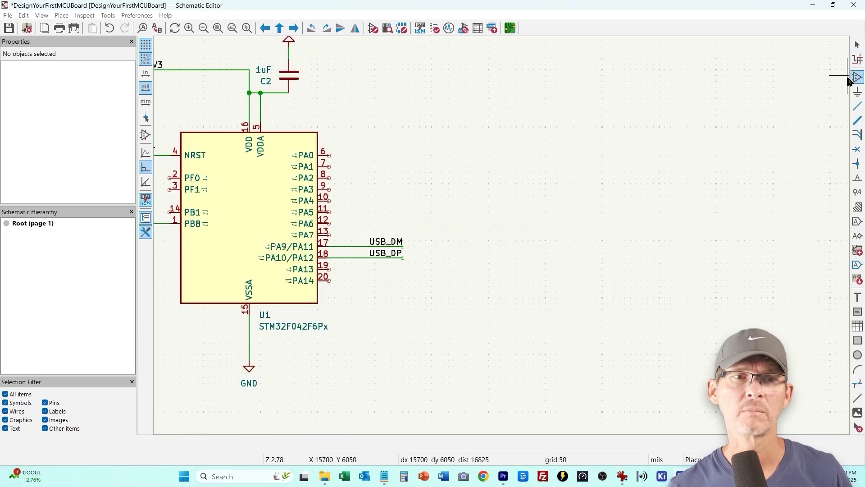
{"action": "type", "text": "USB_C"}
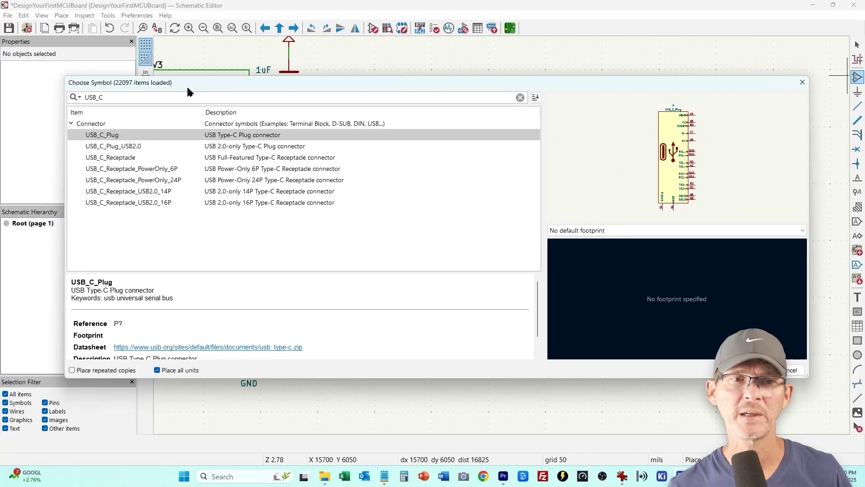
{"action": "left_click", "coordinate": [144, 203]}
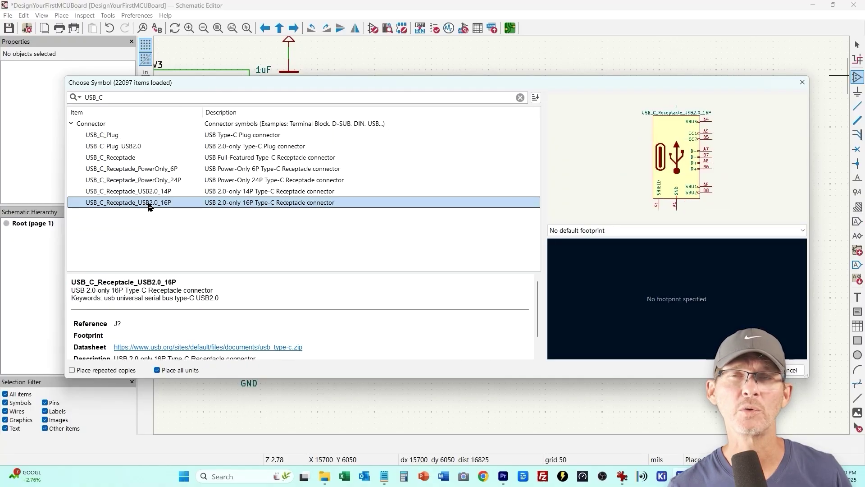
{"action": "double_click", "coordinate": [272, 207]}
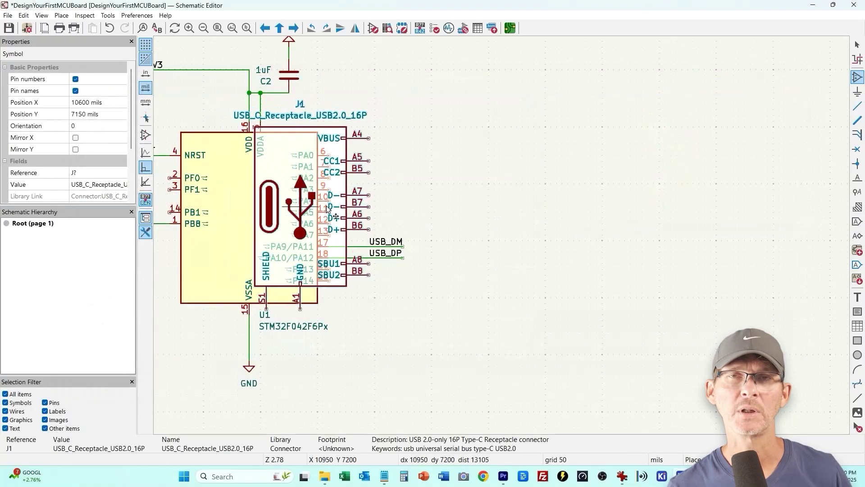
{"action": "left_click", "coordinate": [671, 217]}
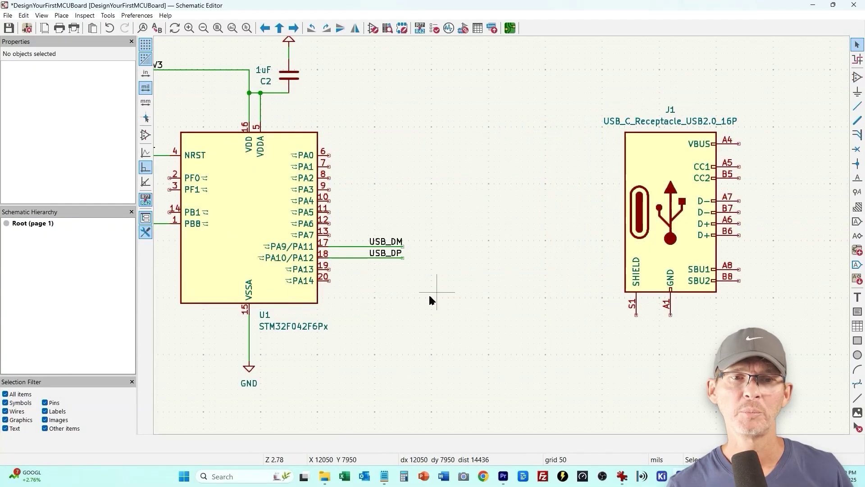
{"action": "key", "text": "Escape"}
- Duplicate two GND symbols below J1's A1 and S1 pins and wire them to the pins
{"action": "left_click", "coordinate": [250, 378]}
{"action": "key", "text": "ctrl+d"}
{"action": "left_click", "coordinate": [671, 317]}
{"action": "key", "text": "ctrl+d"}
{"action": "left_click", "coordinate": [636, 317]}
{"action": "key", "text": "w"}
{"action": "left_click", "coordinate": [637, 344]}
{"action": "left_click", "coordinate": [670, 314]}
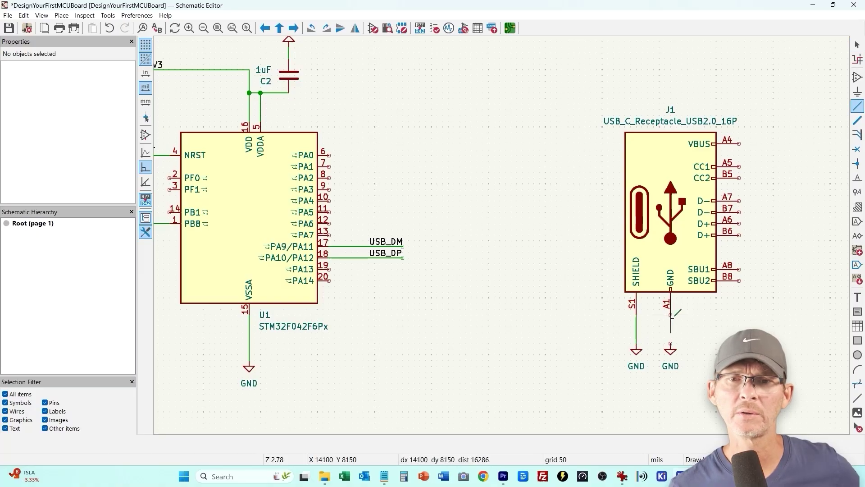
{"action": "left_click", "coordinate": [670, 345]}
{"action": "key", "text": "Escape"}
- Mirror J1 horizontally, then move the loose GND symbol and wire back onto S1
{"action": "left_click", "coordinate": [709, 245]}
{"action": "right_click", "coordinate": [710, 245]}
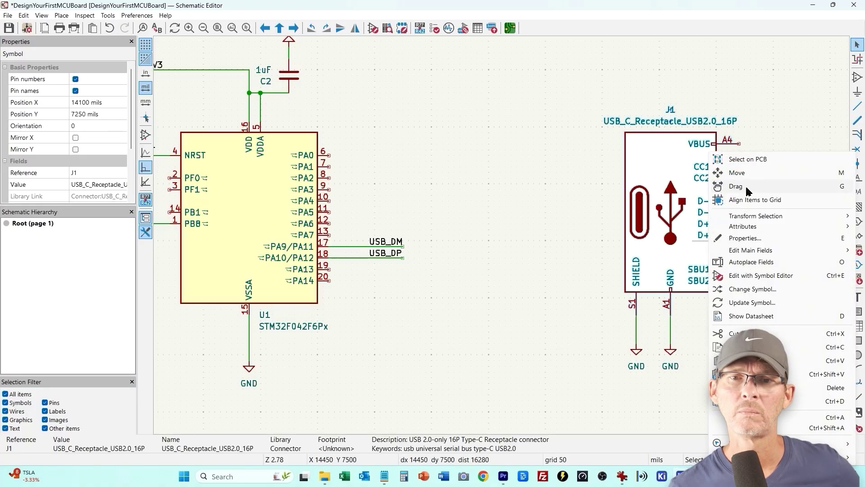
{"action": "mouse_move", "coordinate": [757, 217]}
{"action": "left_click", "coordinate": [655, 257]}
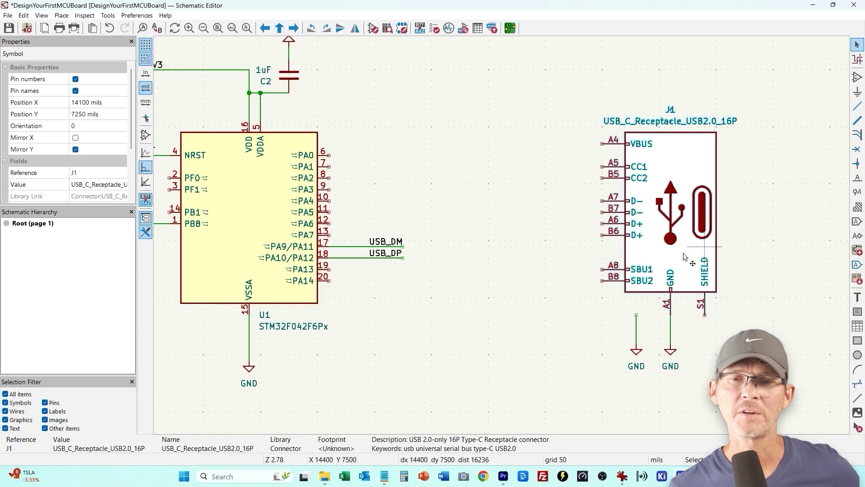
{"action": "left_click", "coordinate": [658, 347]}
{"action": "left_click", "coordinate": [636, 345]}
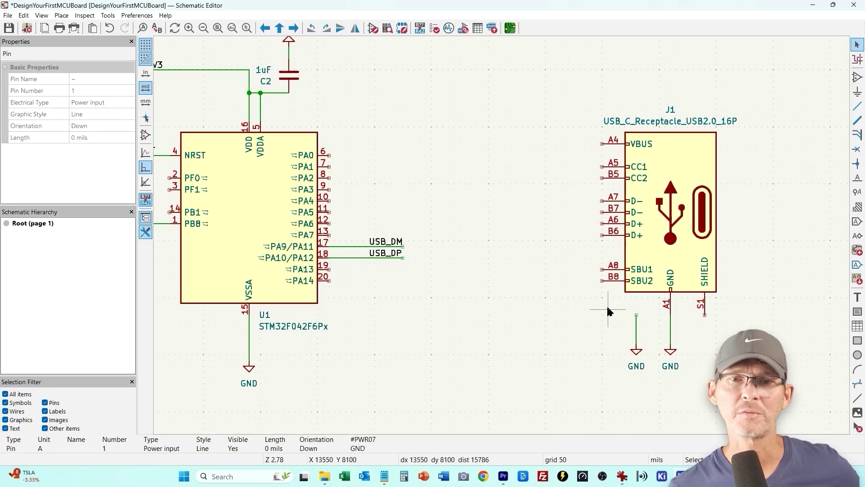
{"action": "left_click_drag", "start_coordinate": [607, 311], "coordinate": [705, 349]}
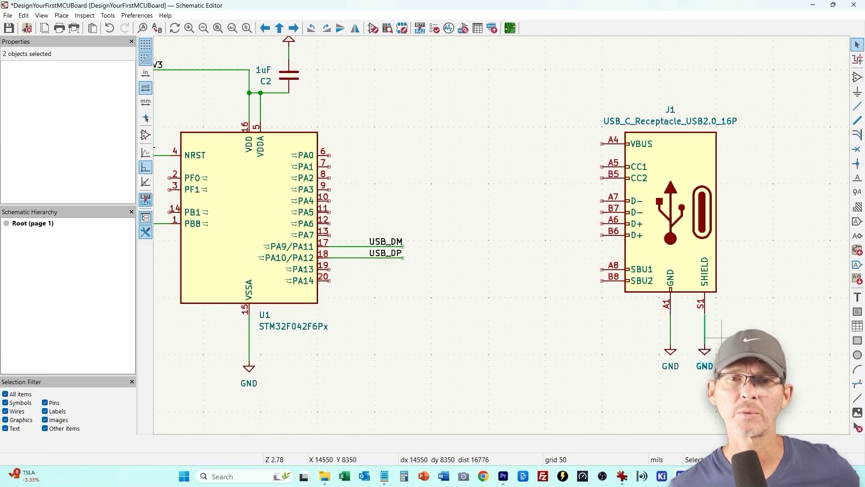
- Duplicate 1uF capacitor C2 as C3 above J1, wire it to VBUS, and add GND on top
{"action": "key", "text": "w"}
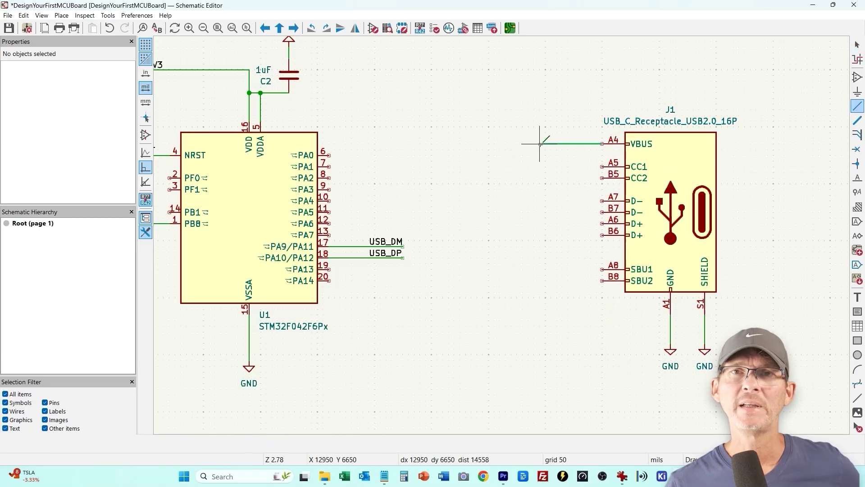
{"action": "right_click", "coordinate": [539, 144]}
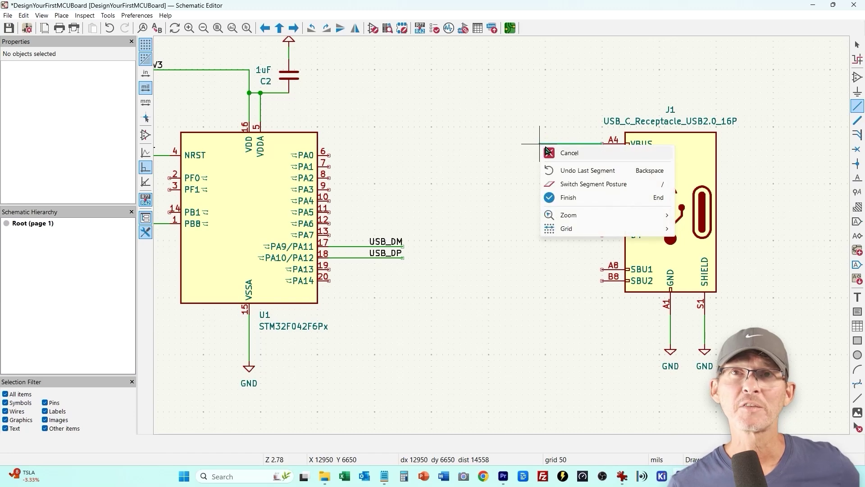
{"action": "left_click", "coordinate": [569, 197]}
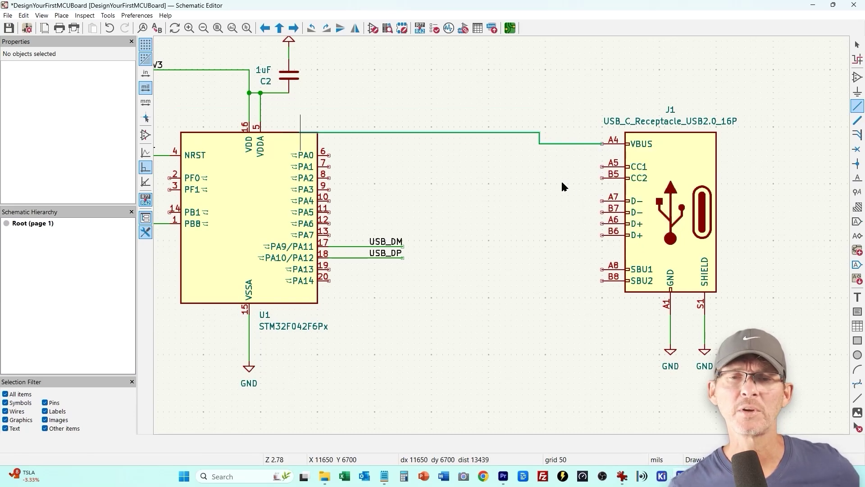
{"action": "key", "text": "ctrl+z"}
{"action": "left_click", "coordinate": [290, 81]}
{"action": "key", "text": "ctrl+d"}
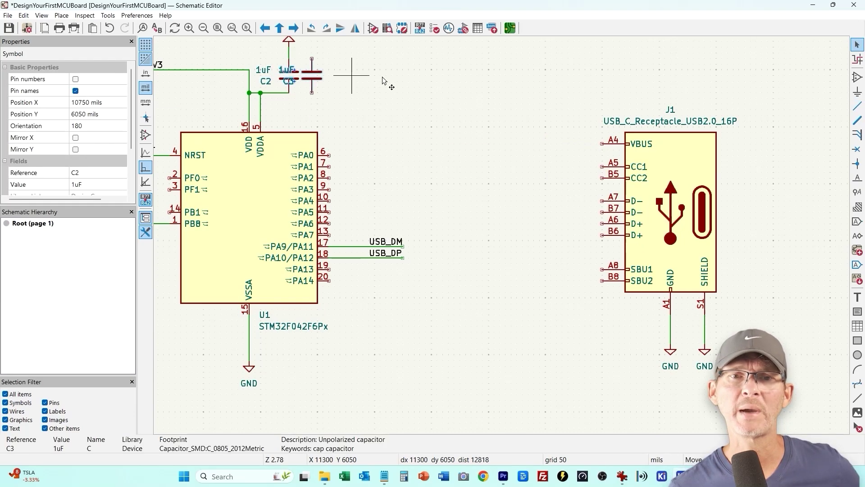
{"action": "left_click", "coordinate": [567, 112]}
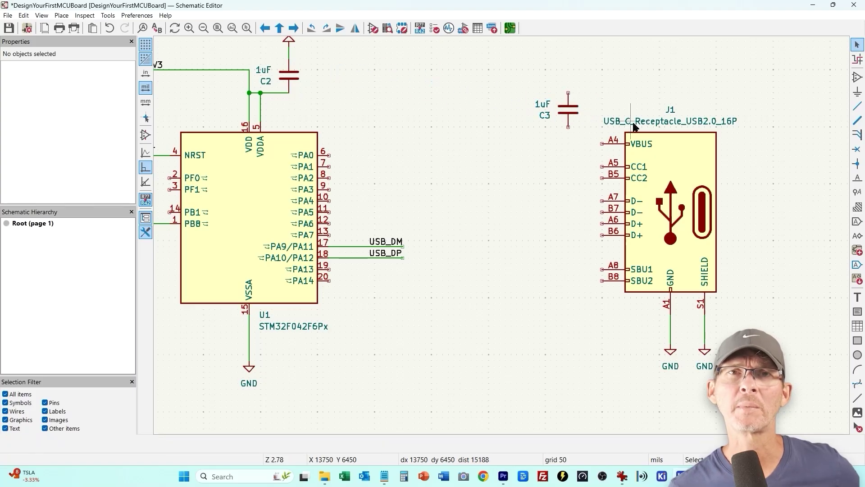
{"action": "key", "text": "w"}
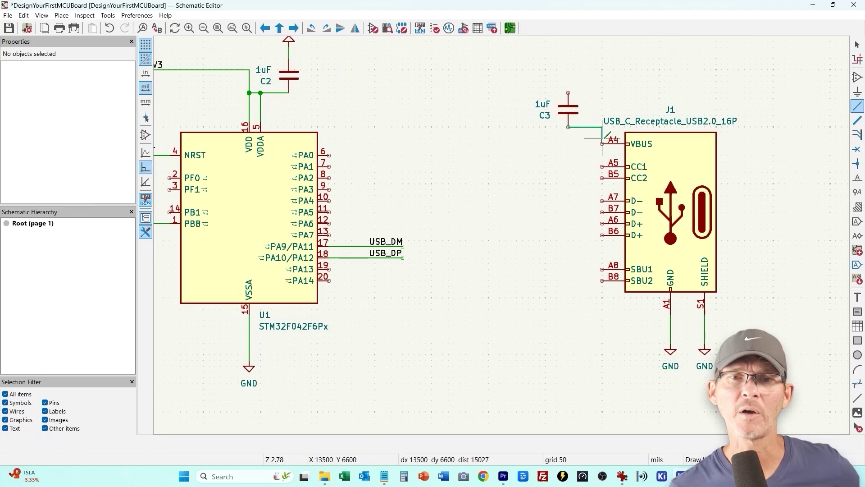
{"action": "left_click", "coordinate": [603, 144]}
{"action": "key", "text": "p"}
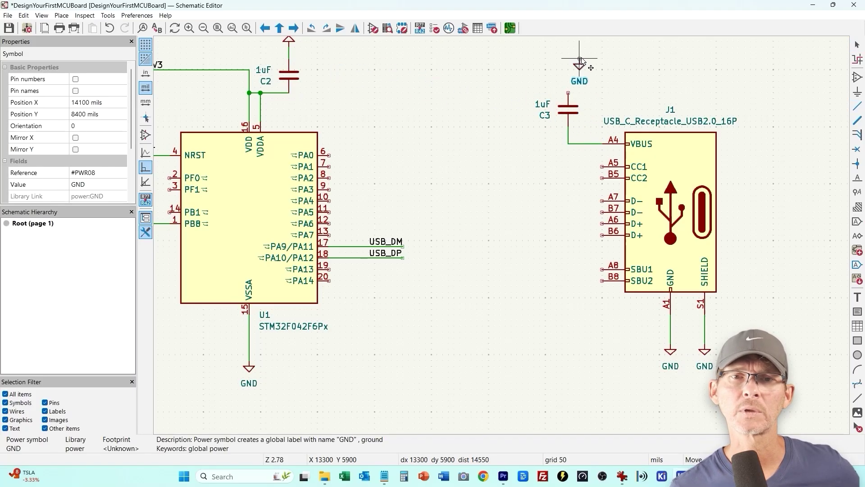
{"action": "left_click", "coordinate": [568, 93]}
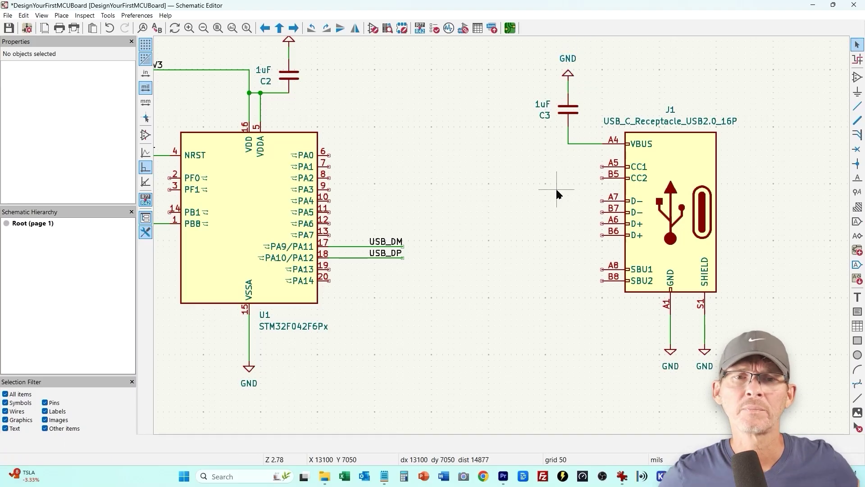
- Duplicate resistor R1 twice to place R3 and R4 left of the USB-C connector
{"action": "middle_click_drag", "start_coordinate": [419, 189], "coordinate": [473, 206]}
{"action": "left_click", "coordinate": [164, 283]}
{"action": "key", "text": "ctrl+d"}
{"action": "left_click", "coordinate": [582, 231]}
{"action": "key", "text": "ctrl+d"}
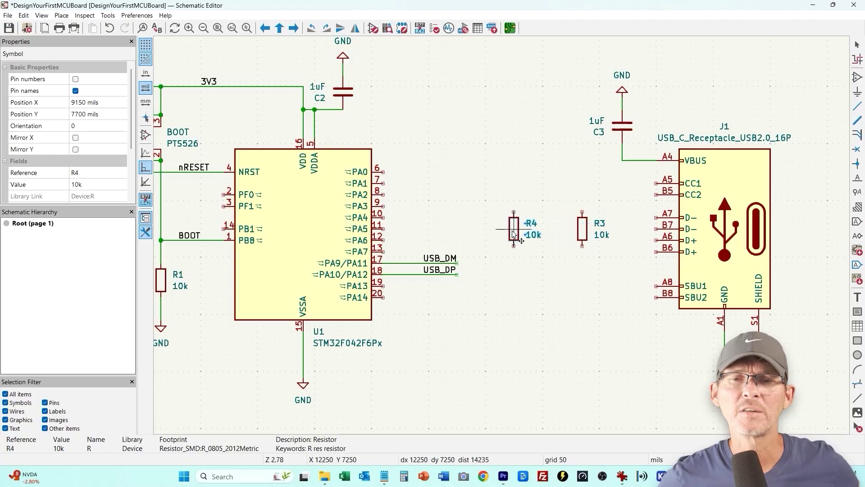
{"action": "left_click", "coordinate": [514, 231]}
- Set the values of both R4 and R3 to 5.1k
{"action": "left_click", "coordinate": [530, 261]}
{"action": "double_click", "coordinate": [513, 229]}
{"action": "left_click", "coordinate": [116, 110]}
{"action": "left_click", "coordinate": [115, 110]}
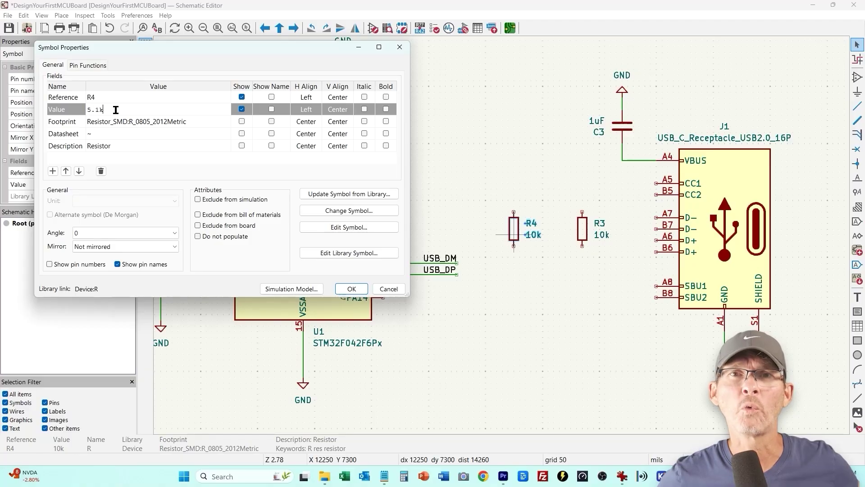
{"action": "key", "text": "Return"}
{"action": "left_click", "coordinate": [351, 289]}
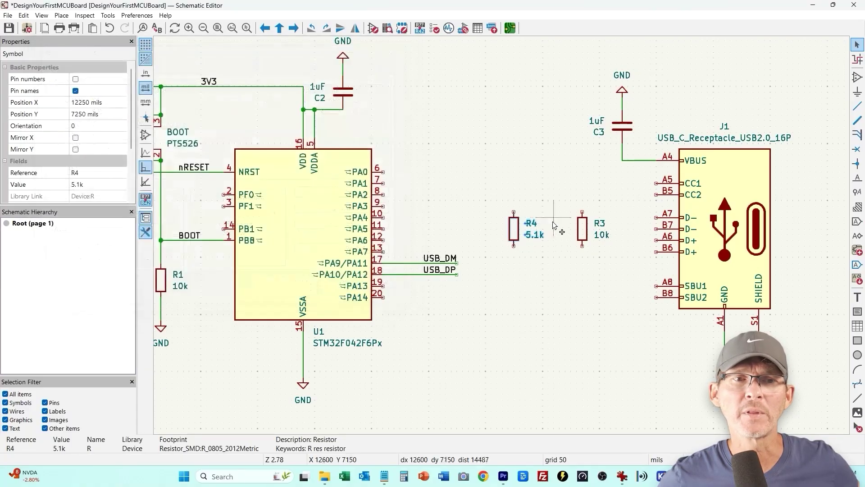
{"action": "double_click", "coordinate": [582, 228]}
{"action": "left_click", "coordinate": [103, 109]}
{"action": "left_click", "coordinate": [103, 110]}
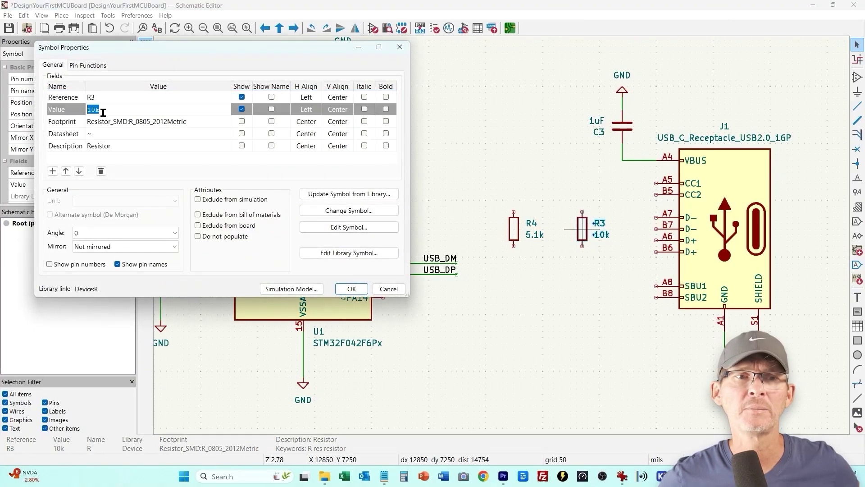
{"action": "type", "text": "5.1k"}
{"action": "key", "text": "Return"}
{"action": "left_click", "coordinate": [362, 292]}
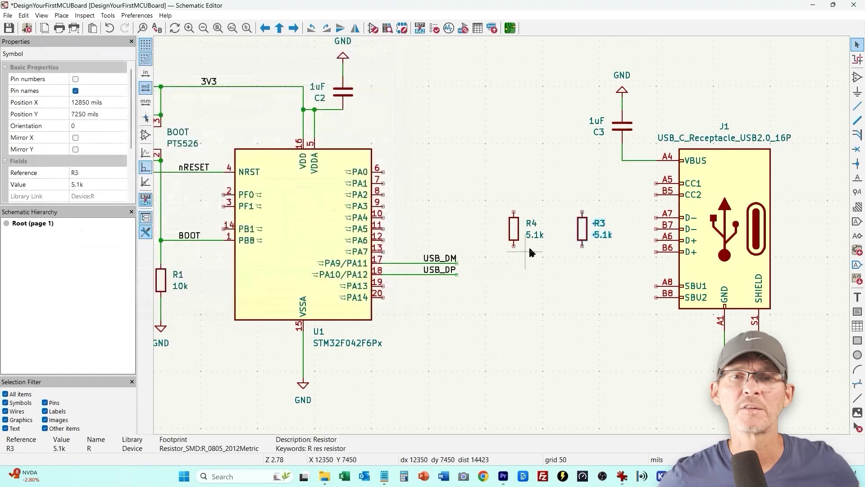
- Wire J1's CC2 pin to R3 and its CC1 pin to R4
{"action": "key", "text": "w"}
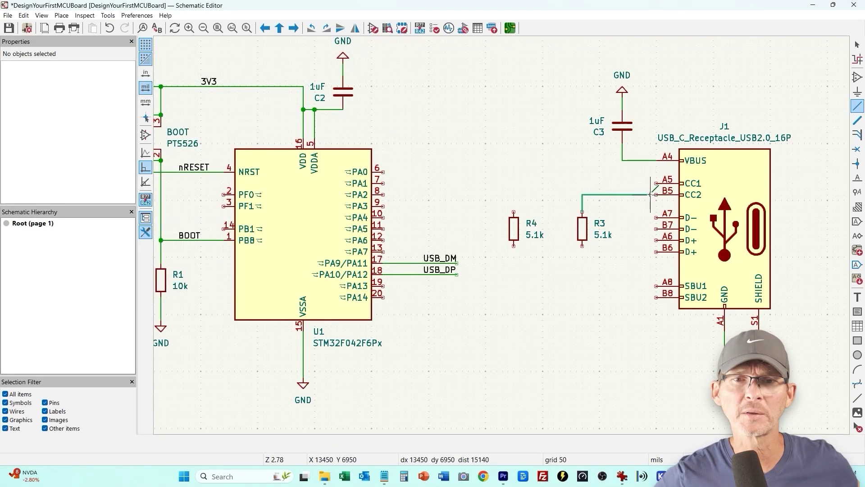
{"action": "left_click", "coordinate": [657, 194]}
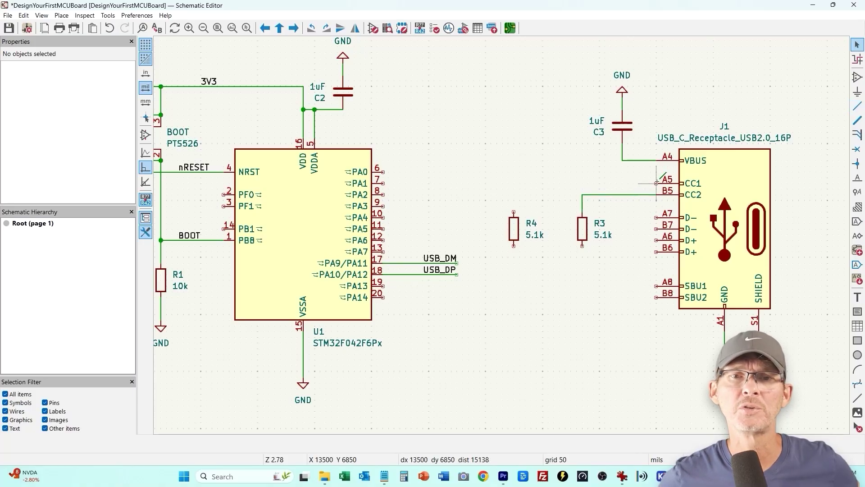
{"action": "left_click", "coordinate": [656, 183]}
{"action": "left_click", "coordinate": [513, 211]}
{"action": "key", "text": "Escape"}
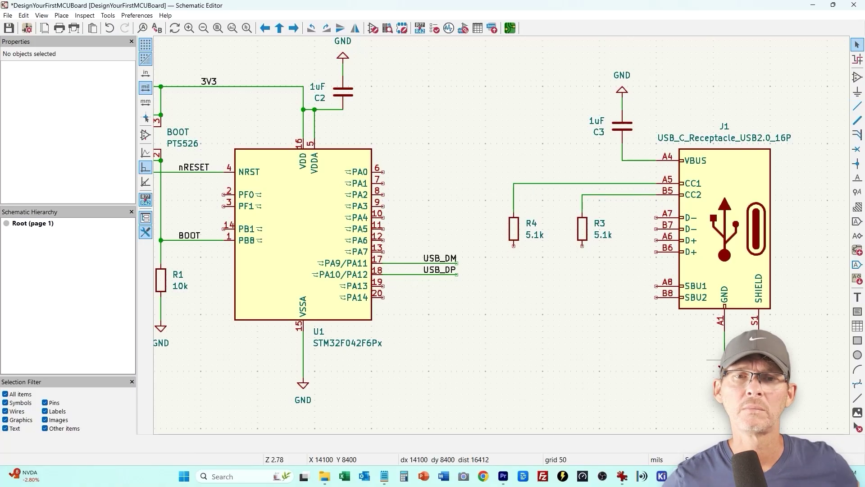
- Add GND symbols under R3 and R4, then move both resistors lower with wires attached
{"action": "key", "text": "ctrl+v"}
{"action": "left_click", "coordinate": [582, 270]}
{"action": "key", "text": "ctrl+v"}
{"action": "left_click", "coordinate": [514, 270]}
{"action": "key", "text": "Escape"}
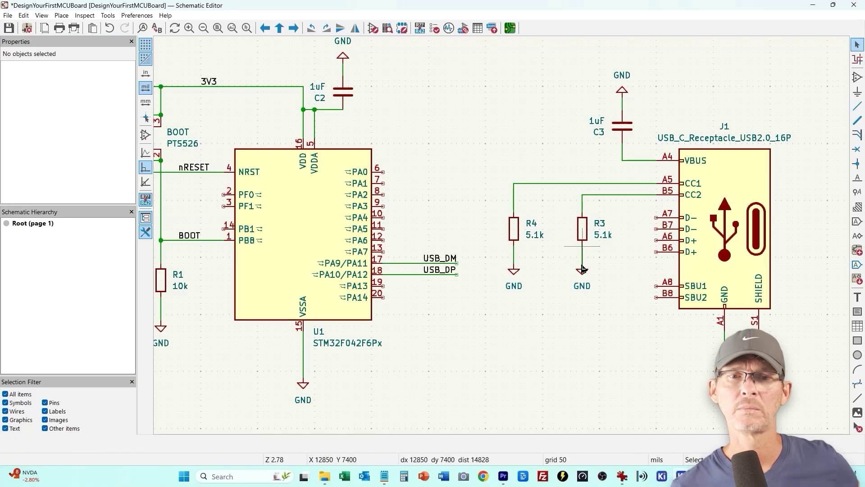
{"action": "left_click_drag", "start_coordinate": [486, 200], "coordinate": [618, 309]}
{"action": "key", "text": "g"}
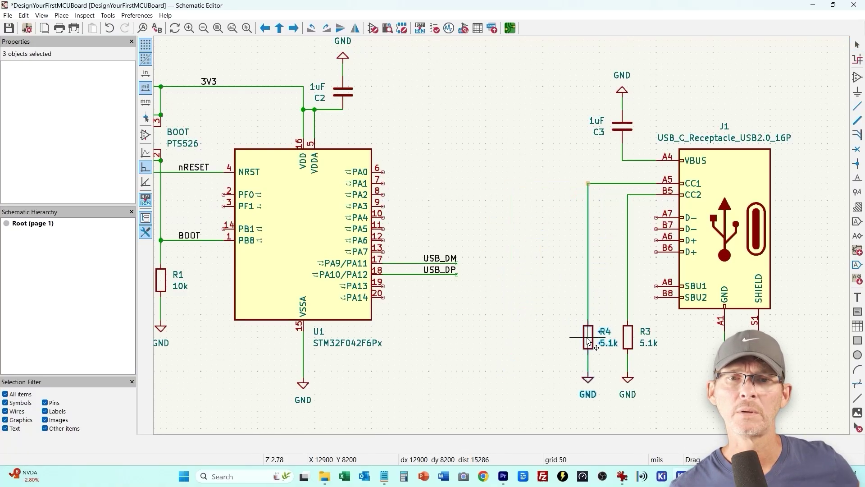
{"action": "left_click", "coordinate": [588, 339]}
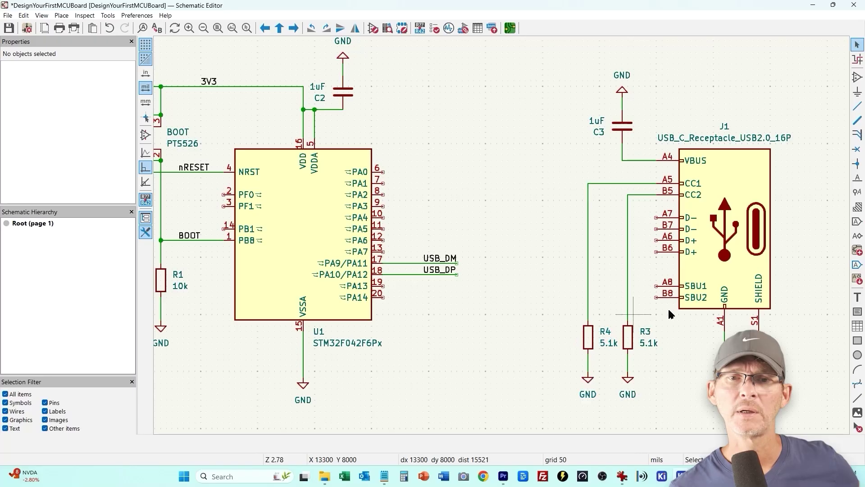
- Run a wire left from J1's B7 D− pin and join the A7 pin onto it
{"action": "left_click", "coordinate": [656, 229]}
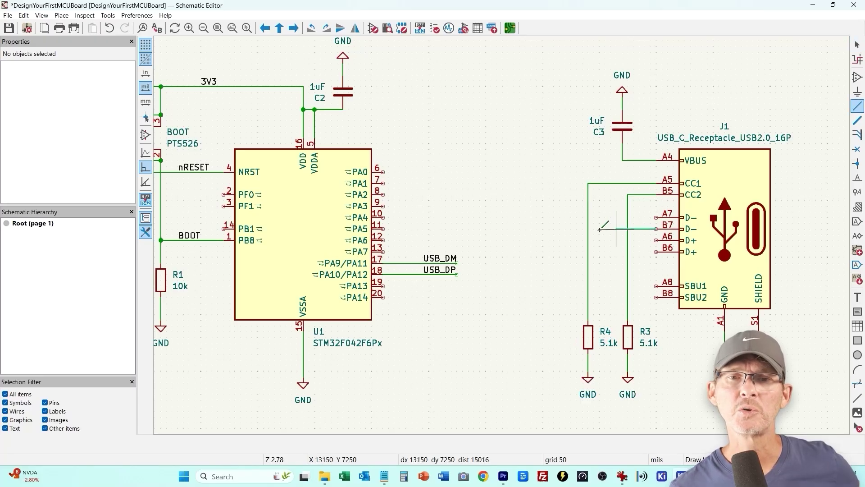
{"action": "right_click", "coordinate": [548, 228]}
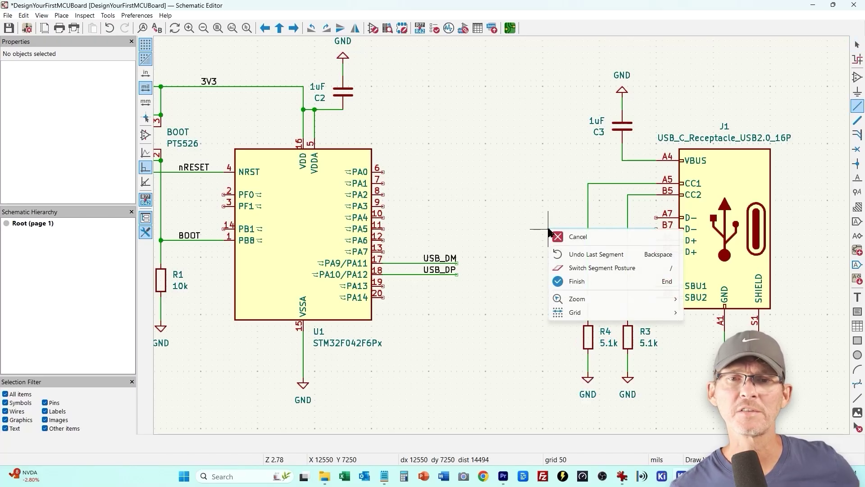
{"action": "left_click", "coordinate": [569, 281]}
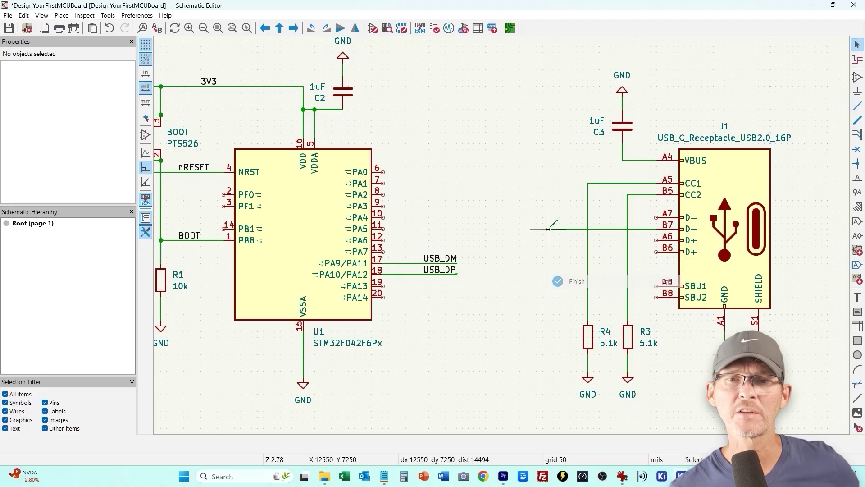
{"action": "key", "text": "w"}
{"action": "left_click", "coordinate": [657, 229]}
{"action": "key", "text": "Escape"}
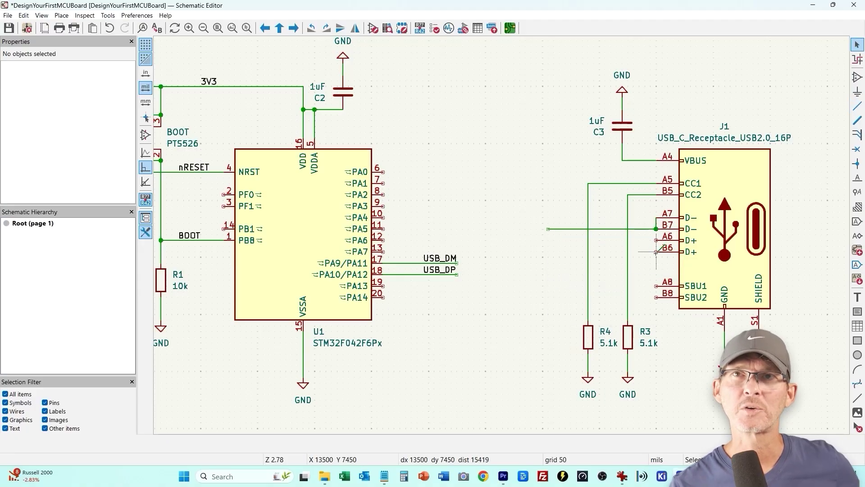
- Run a wire left from J1's A6 D+ pin so the D+ pins are bridged
{"action": "key", "text": "w"}
{"action": "key", "text": "Escape"}
{"action": "left_click", "coordinate": [658, 240]}
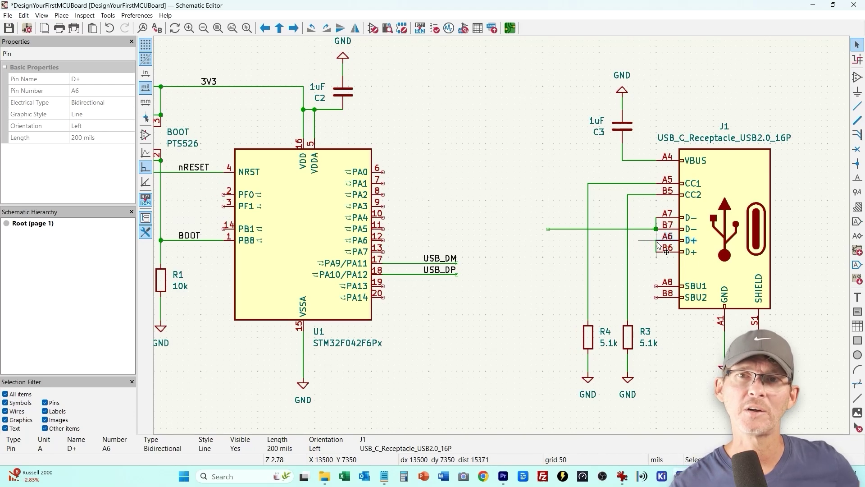
{"action": "key", "text": "Escape"}
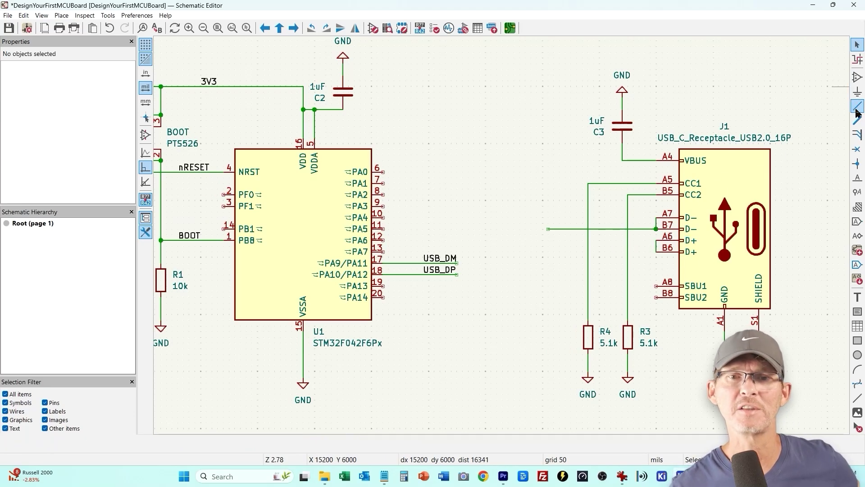
{"action": "left_click", "coordinate": [856, 108]}
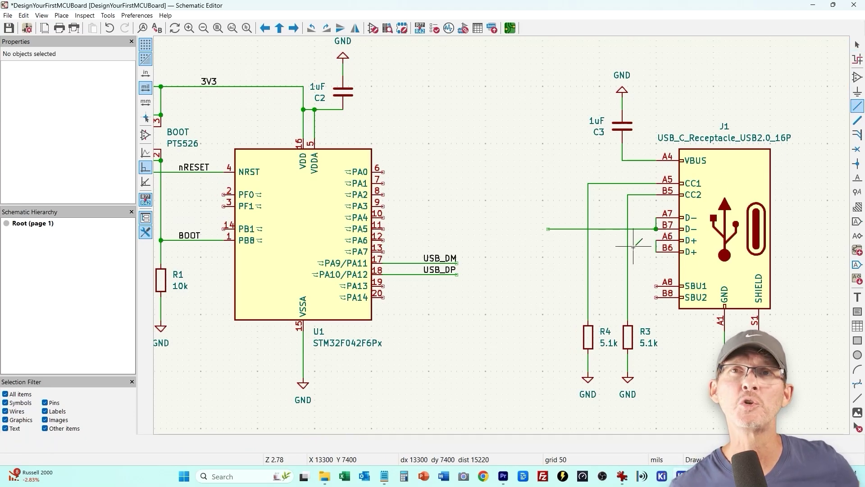
{"action": "left_click", "coordinate": [657, 240]}
{"action": "right_click", "coordinate": [548, 240]}
{"action": "left_click", "coordinate": [581, 265]}
{"action": "key", "text": "Escape"}
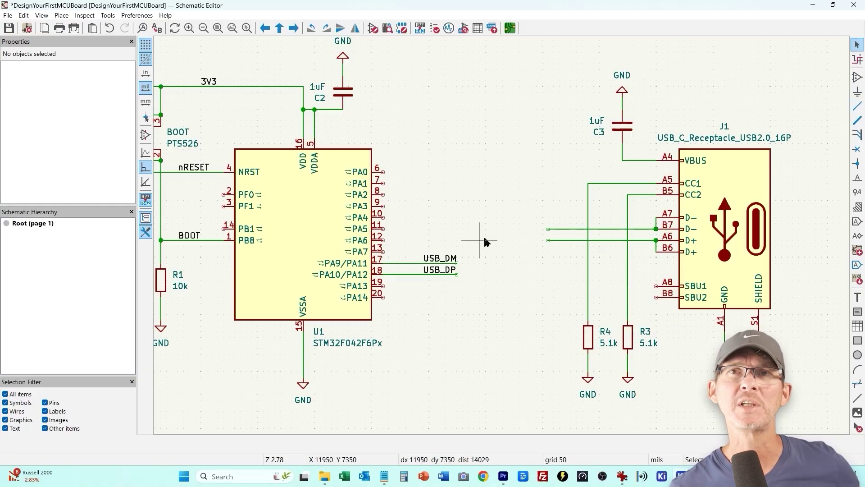
- Put net labels USB_DM on the D− wire and USB_DP on the D+ wire
{"action": "right_click", "coordinate": [557, 232]}
{"action": "left_click", "coordinate": [590, 235]}
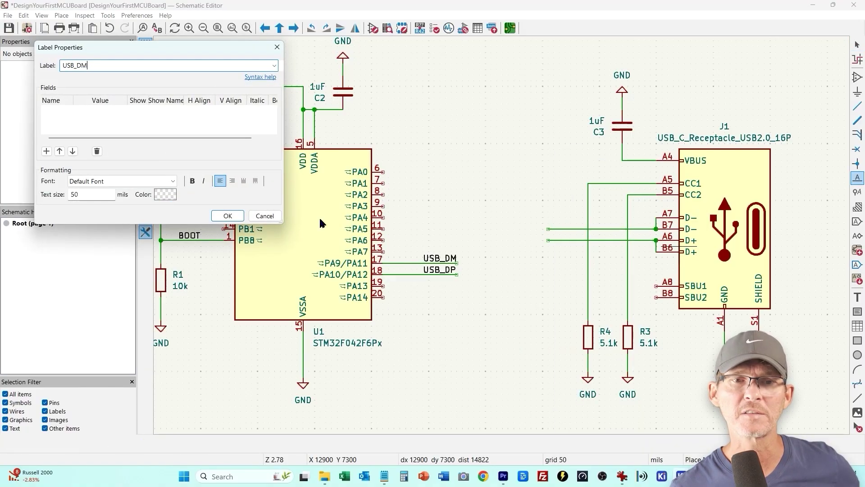
{"action": "left_click", "coordinate": [228, 215]}
{"action": "left_click", "coordinate": [547, 229]}
{"action": "right_click", "coordinate": [548, 240]}
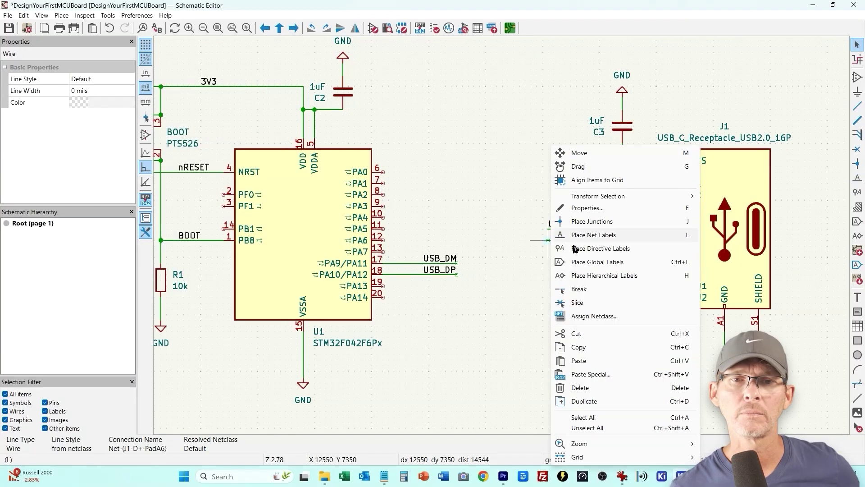
{"action": "left_click", "coordinate": [587, 235]}
{"action": "type", "text": "USB_DP"}
{"action": "key", "text": "Return"}
{"action": "left_click", "coordinate": [548, 240]}
{"action": "key", "text": "Escape"}
- Change capacitor C3's value to 10uF
{"action": "double_click", "coordinate": [623, 131]}
{"action": "left_click", "coordinate": [126, 110]}
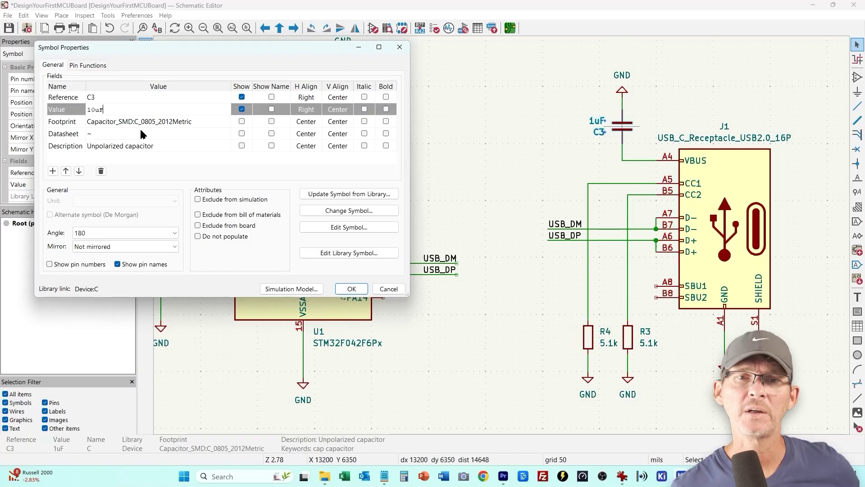
{"action": "type", "text": "10uF"}
{"action": "key", "text": "Return"}
{"action": "left_click", "coordinate": [352, 289]}
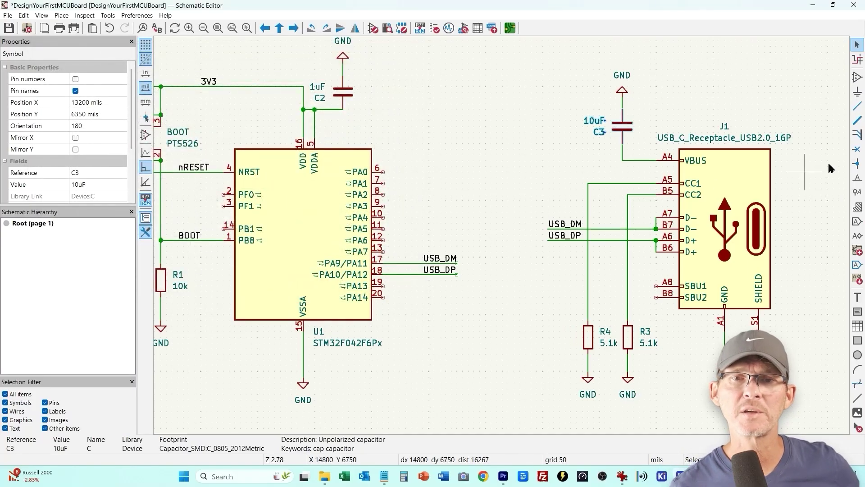
{"action": "left_click", "coordinate": [857, 77]}
{"action": "key", "text": "Escape"}
- Run a wire left from the VBUS/C3 junction and label it 5VUSB
{"action": "key", "text": "w"}
{"action": "left_click", "coordinate": [622, 161]}
{"action": "right_click", "coordinate": [548, 162]}
{"action": "left_click", "coordinate": [586, 215]}
{"action": "right_click", "coordinate": [558, 166]}
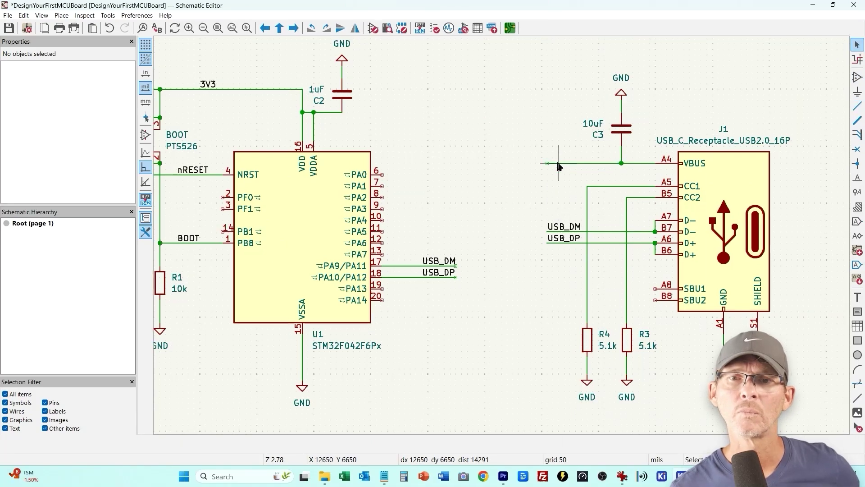
{"action": "left_click", "coordinate": [599, 235]}
{"action": "key", "text": "Return"}
{"action": "left_click", "coordinate": [548, 163]}
{"action": "key", "text": "Escape"}
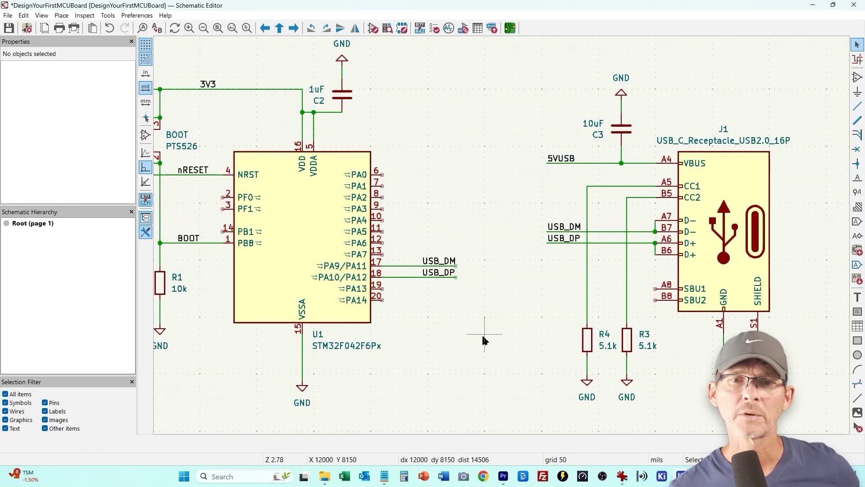
{"action": "left_click", "coordinate": [218, 28]}
{"action": "scroll", "coordinate": [534, 193], "scroll_direction": "up", "scroll_amount": 6}
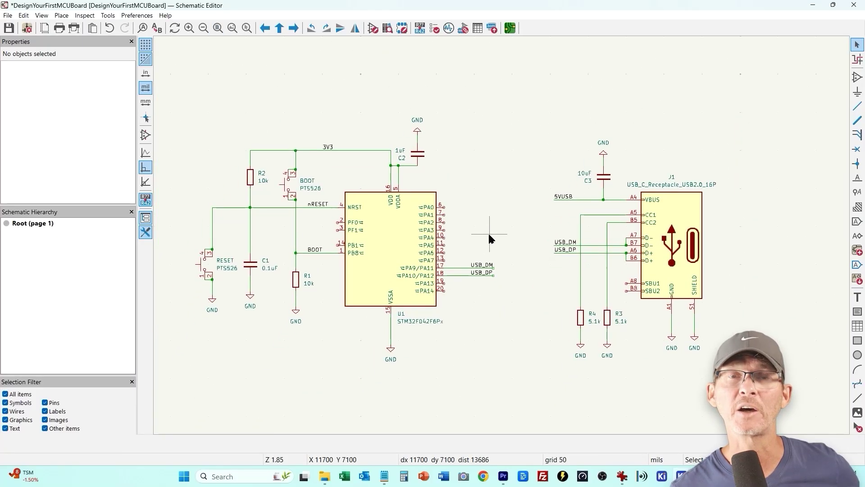
- Place the LP5912-3.3DRV regulator U2 below the microcontroller
{"action": "left_click", "coordinate": [857, 78]}
{"action": "type", "text": "LP5"}
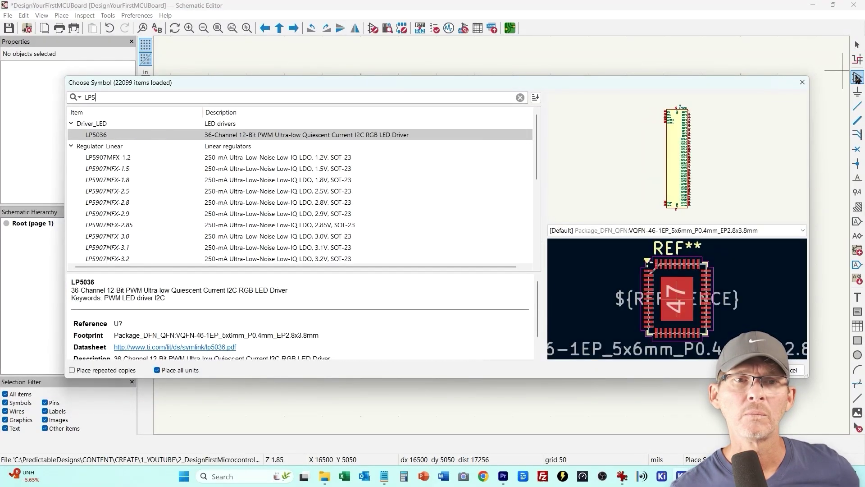
{"action": "type", "text": "912-"}
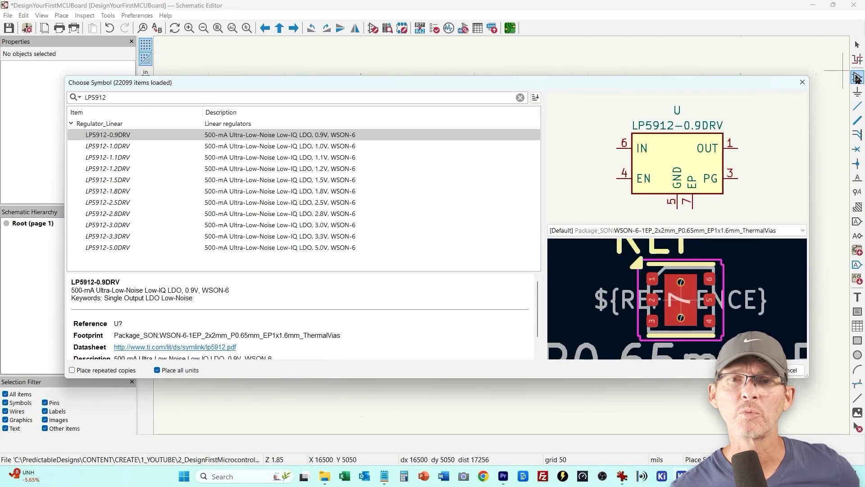
{"action": "left_click", "coordinate": [113, 238]}
{"action": "double_click", "coordinate": [114, 237]}
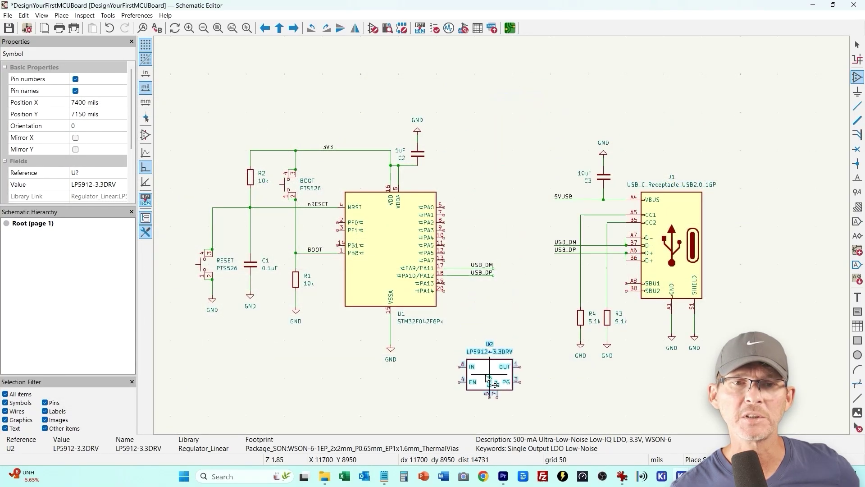
{"action": "middle_click_drag", "start_coordinate": [491, 362], "coordinate": [534, 256]}
{"action": "left_click", "coordinate": [329, 282]}
{"action": "left_click", "coordinate": [294, 158]}
{"action": "key", "text": "Escape"}
- Duplicate 1uF capacitor C2 as C4 left of U2 and C5 right of it
{"action": "left_click", "coordinate": [466, 51]}
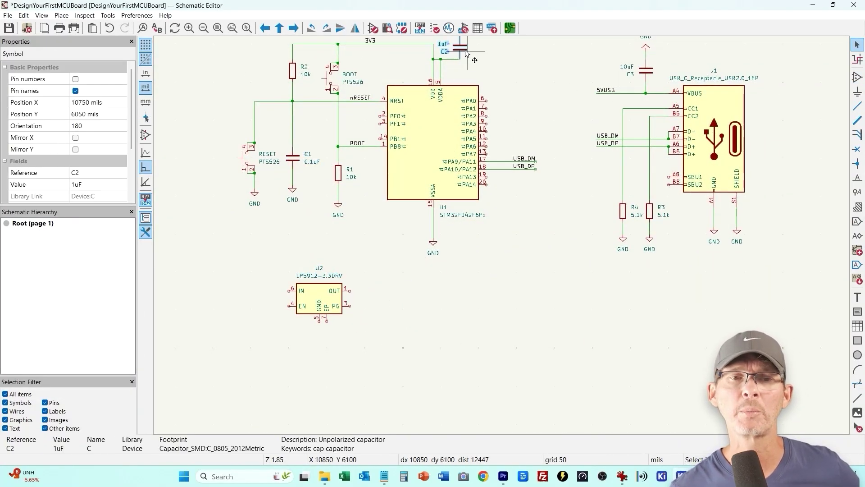
{"action": "key", "text": "ctrl+d"}
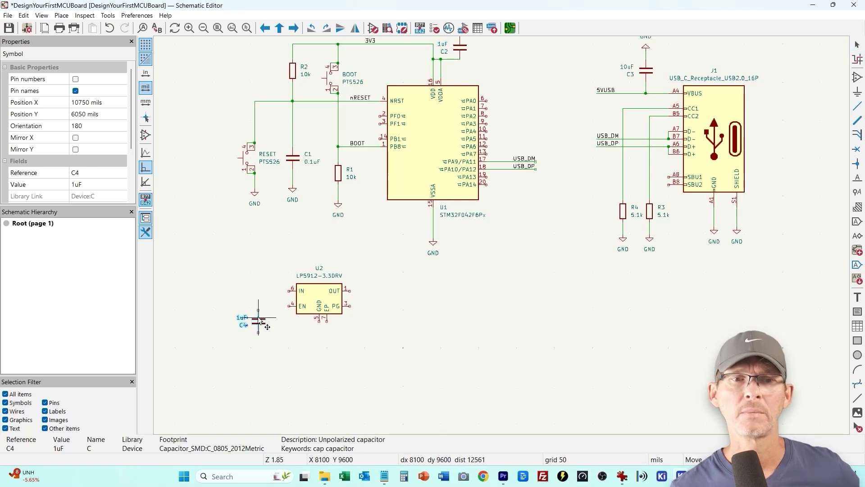
{"action": "left_click", "coordinate": [247, 315]}
{"action": "key", "text": "ctrl+d"}
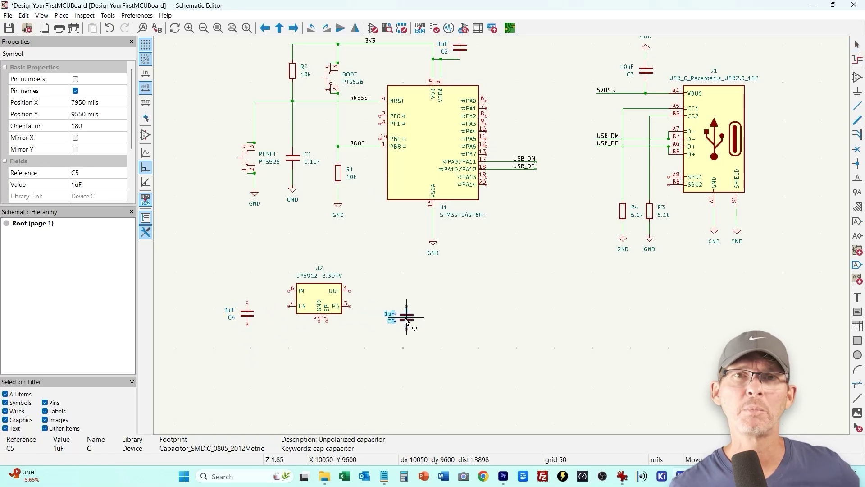
{"action": "left_click", "coordinate": [406, 317]}
{"action": "left_click", "coordinate": [346, 354]}
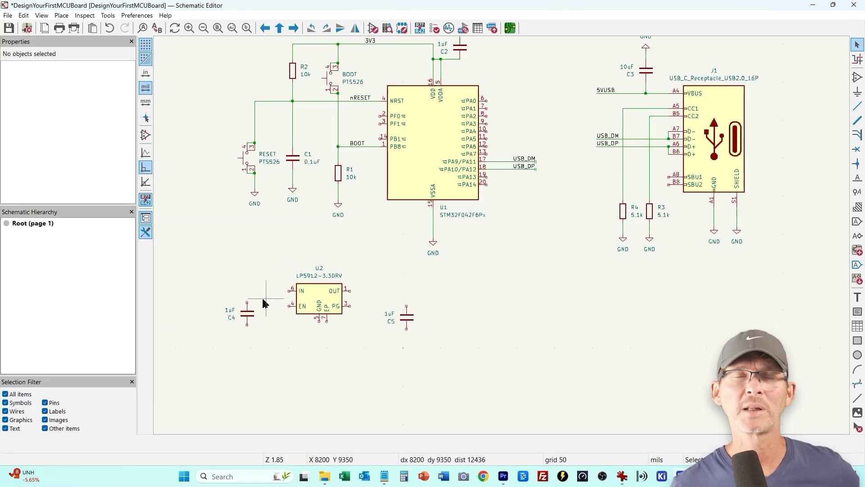
- Wire C4 to U2's IN pin, C5 to OUT, and tie EN to the IN line
{"action": "key", "text": "w"}
{"action": "left_click", "coordinate": [247, 302]}
{"action": "left_click", "coordinate": [289, 291]}
{"action": "key", "text": "Escape"}
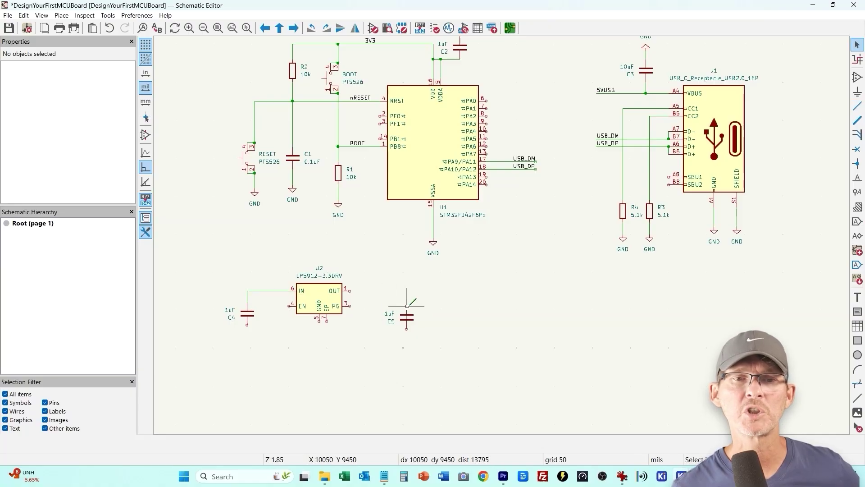
{"action": "key", "text": "w"}
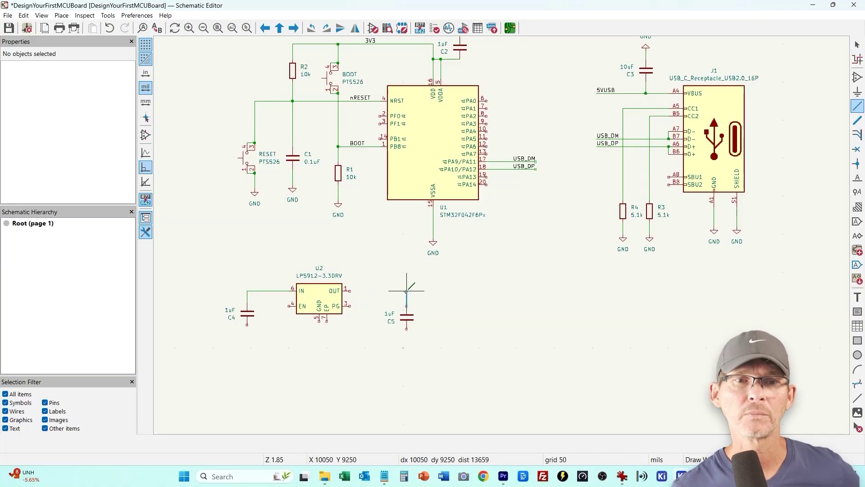
{"action": "left_click", "coordinate": [350, 291]}
{"action": "left_click", "coordinate": [289, 306]}
{"action": "left_click", "coordinate": [278, 290]}
{"action": "key", "text": "Escape"}
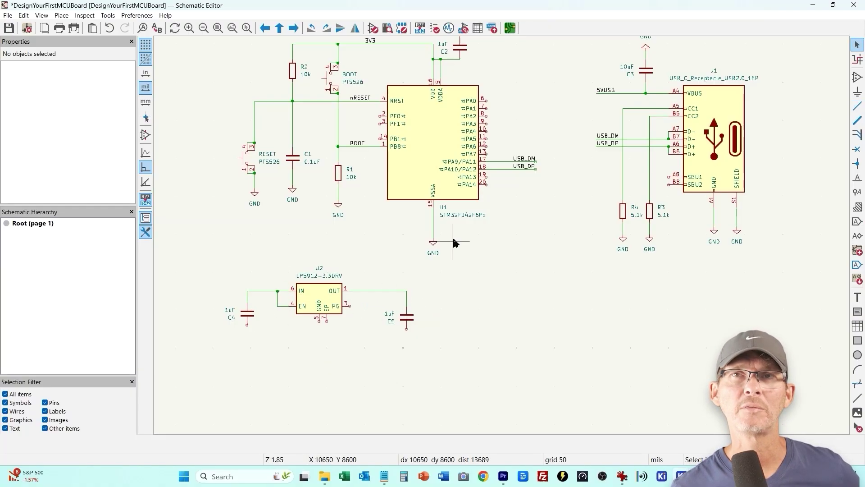
- Place a copied GND symbol under U2 and wire its GND and EP pins to ground
{"action": "key", "text": "ctrl+d"}
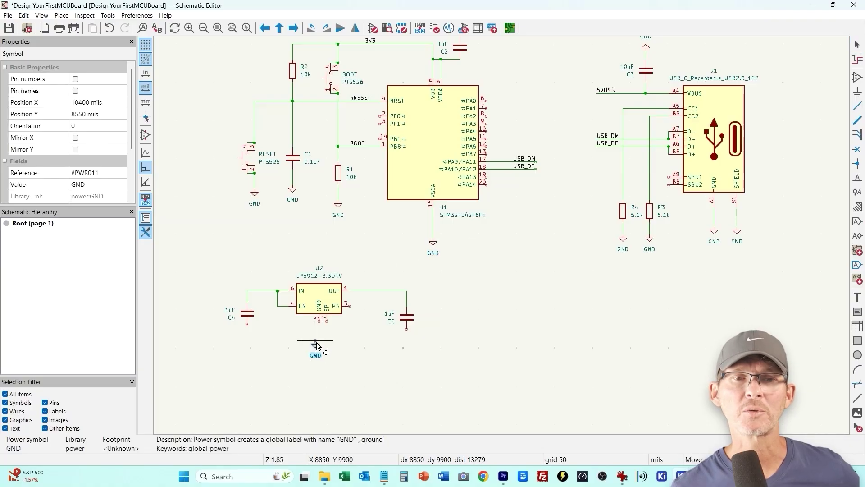
{"action": "left_click", "coordinate": [319, 348]}
{"action": "key", "text": "Escape"}
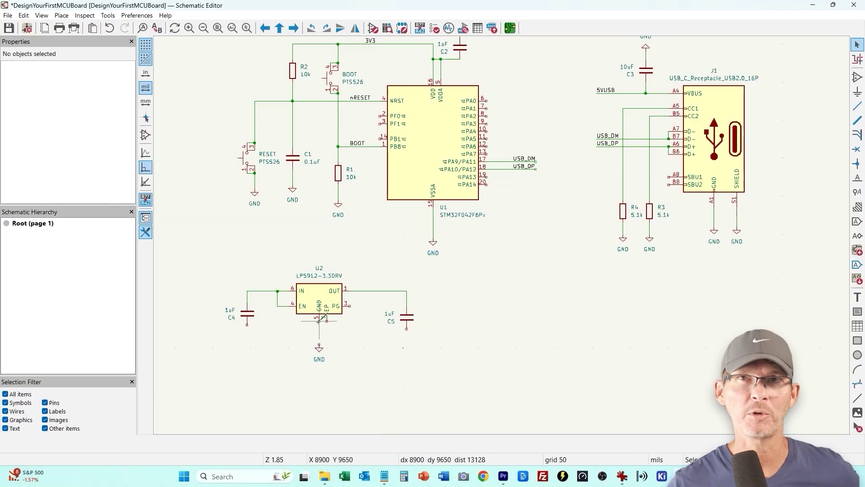
{"action": "key", "text": "w"}
{"action": "left_click", "coordinate": [319, 345]}
{"action": "key", "text": "Escape"}
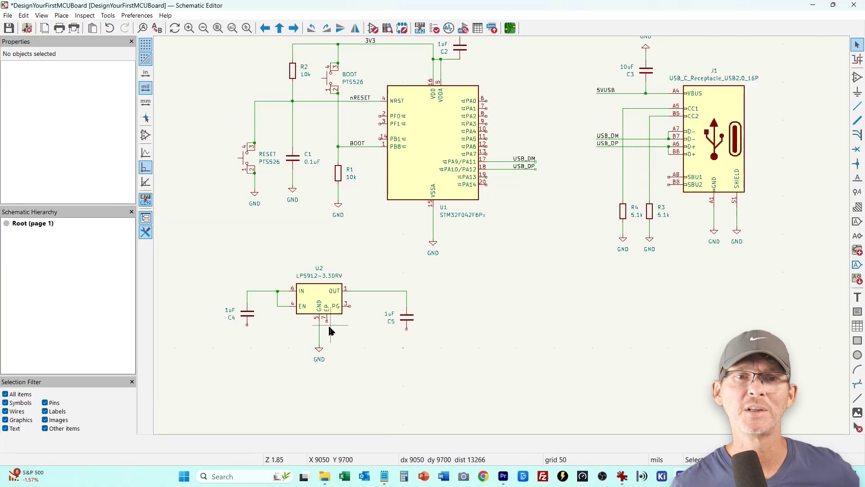
{"action": "scroll", "coordinate": [331, 332], "scroll_direction": "up", "scroll_amount": 3}
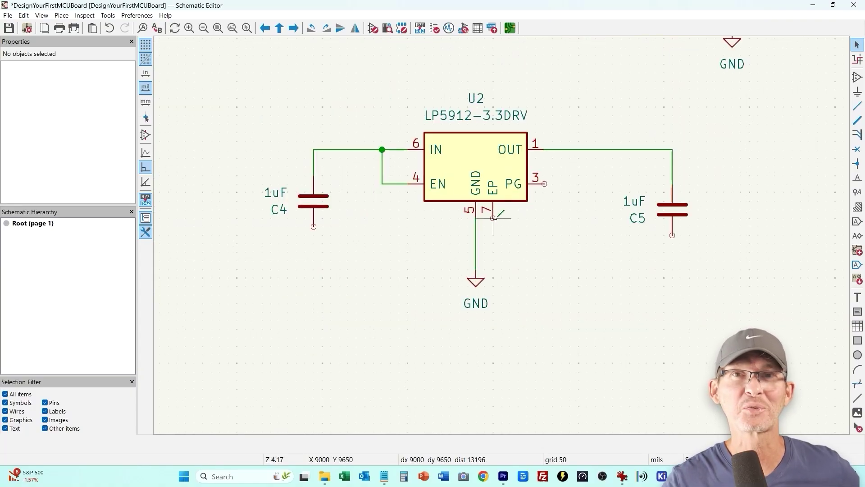
{"action": "key", "text": "w"}
{"action": "left_click", "coordinate": [476, 234]}
{"action": "key", "text": "Escape"}
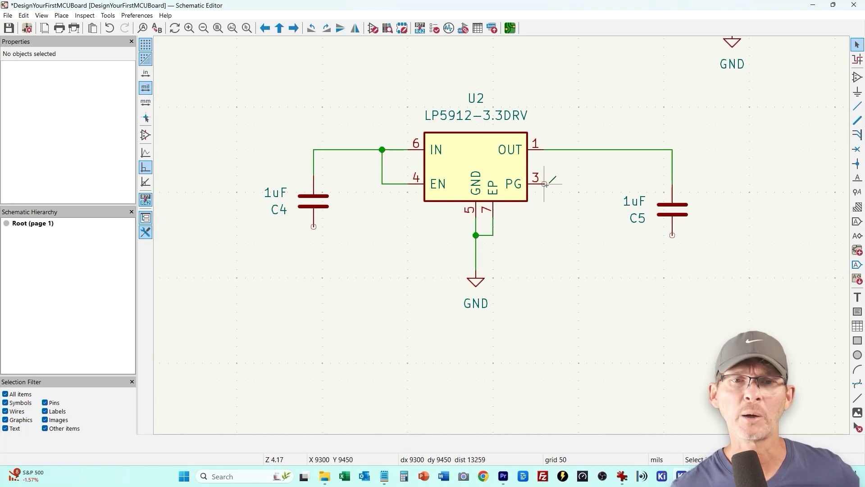
- Duplicate GND symbols under C4 and C5 and wire C5's lower pin to its ground
{"action": "middle_click_drag", "start_coordinate": [586, 200], "coordinate": [466, 258]}
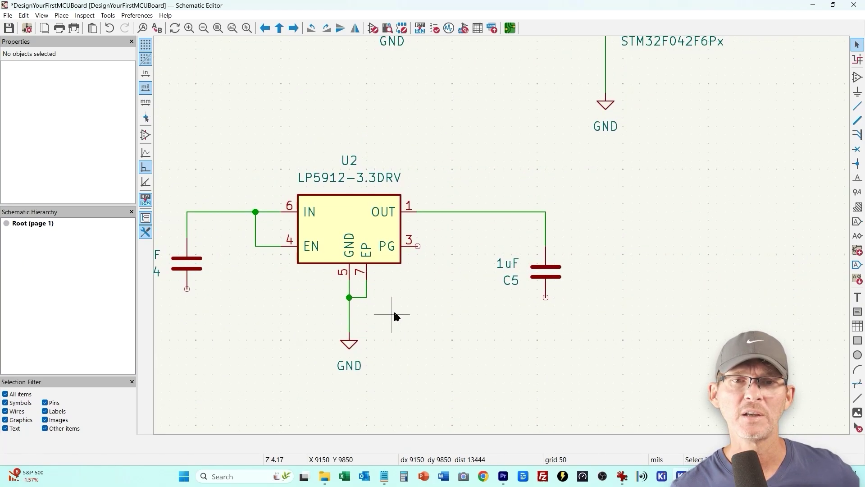
{"action": "middle_click_drag", "start_coordinate": [397, 315], "coordinate": [508, 269]}
{"action": "left_click", "coordinate": [460, 296]}
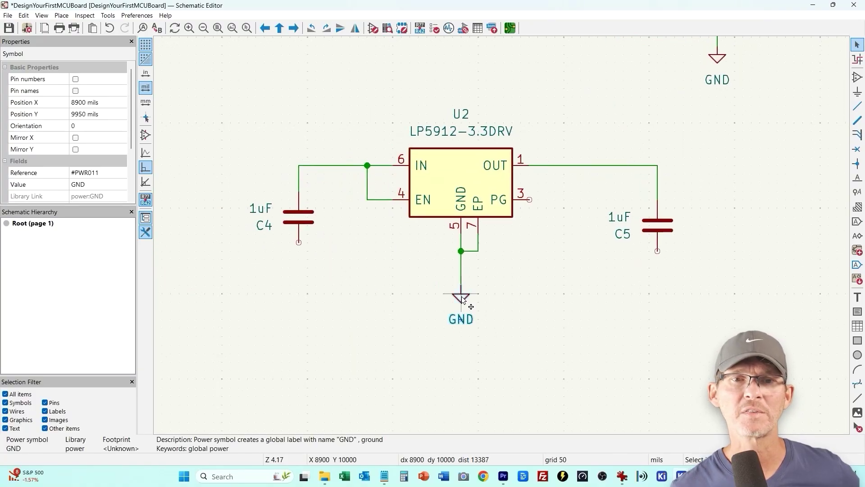
{"action": "key", "text": "ctrl+d"}
{"action": "left_click", "coordinate": [299, 269]}
{"action": "key", "text": "ctrl+d"}
{"action": "left_click", "coordinate": [657, 276]}
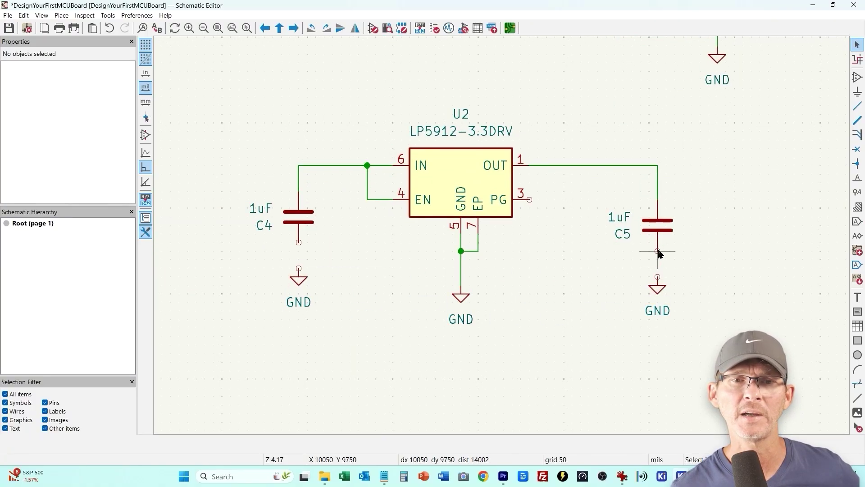
{"action": "key", "text": "w"}
{"action": "left_click", "coordinate": [658, 276]}
{"action": "left_click", "coordinate": [299, 242]}
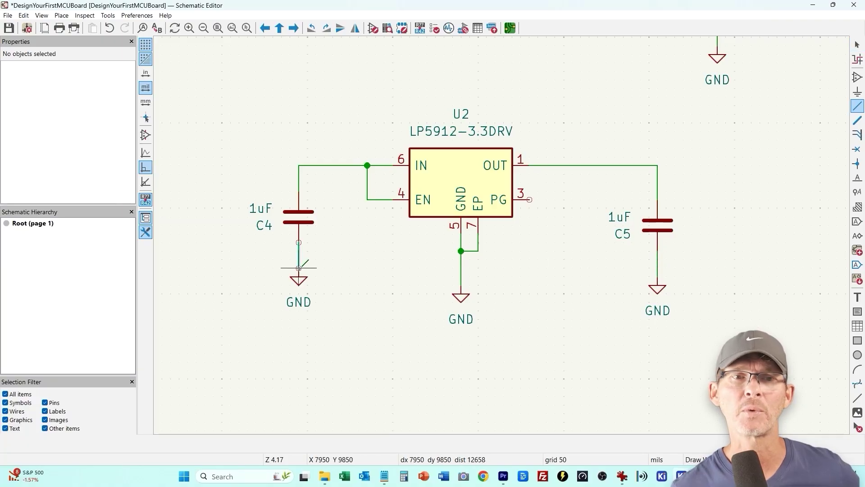
- Ground C4's lower pin and label the regulator input wire 5VUSB
{"action": "left_click", "coordinate": [298, 268]}
{"action": "key", "text": "Escape"}
{"action": "right_click", "coordinate": [316, 174]}
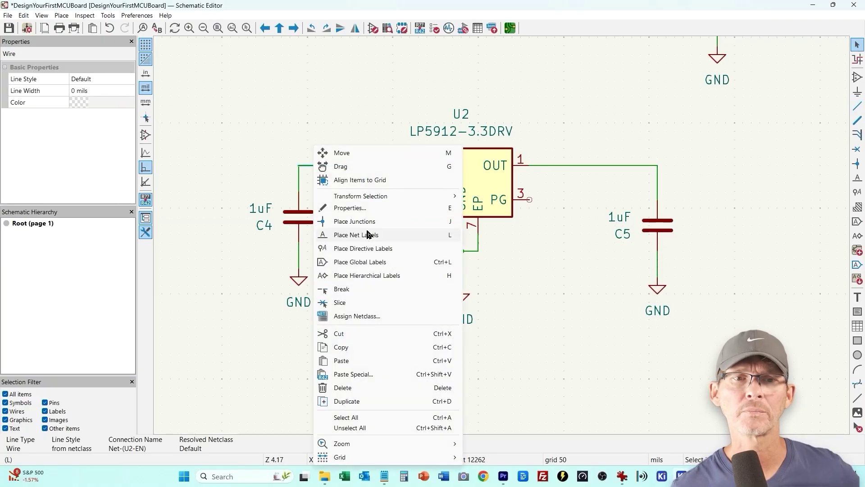
{"action": "left_click", "coordinate": [367, 236]}
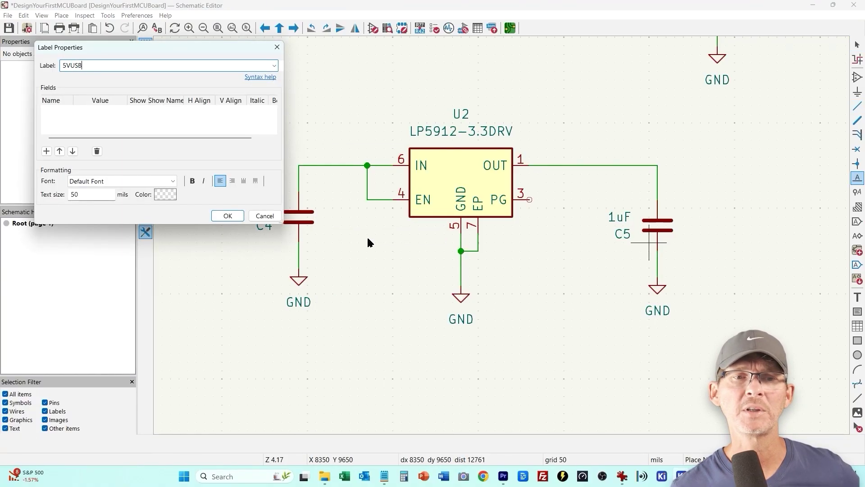
{"action": "left_click", "coordinate": [234, 218]}
{"action": "left_click", "coordinate": [299, 166]}
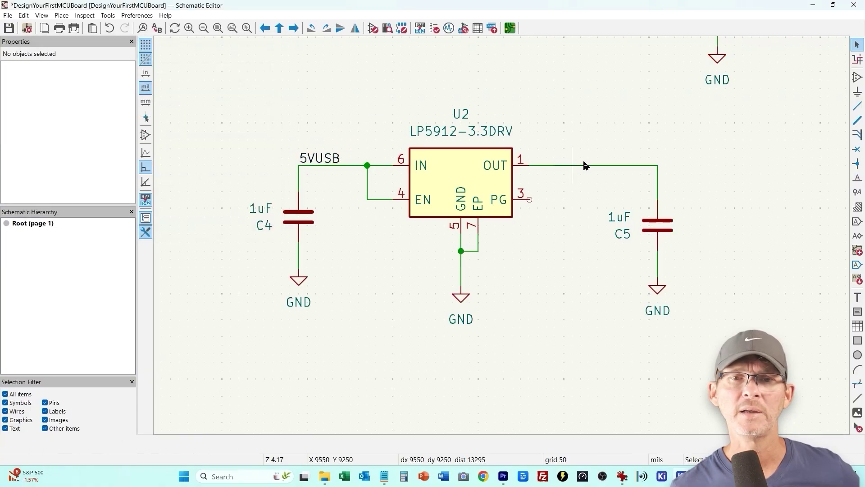
- Create a 3V3 net label for the regulator output wire
{"action": "right_click", "coordinate": [588, 161]}
{"action": "left_click", "coordinate": [636, 235]}
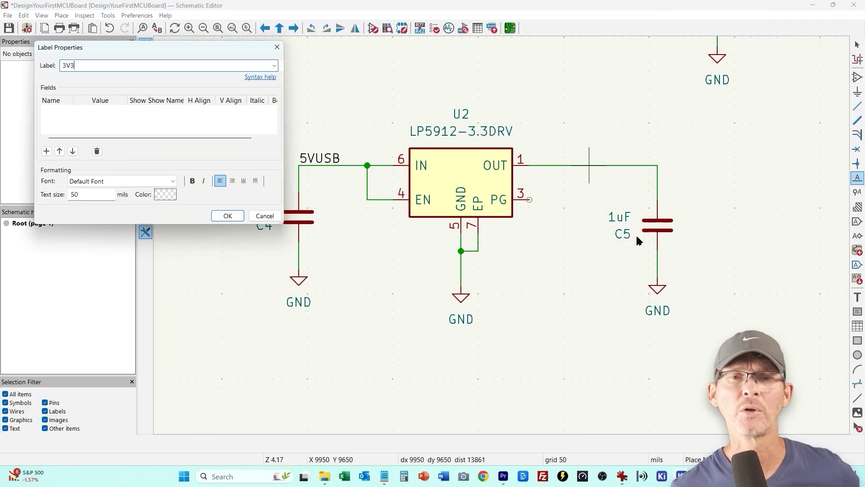
{"action": "left_click", "coordinate": [235, 217]}
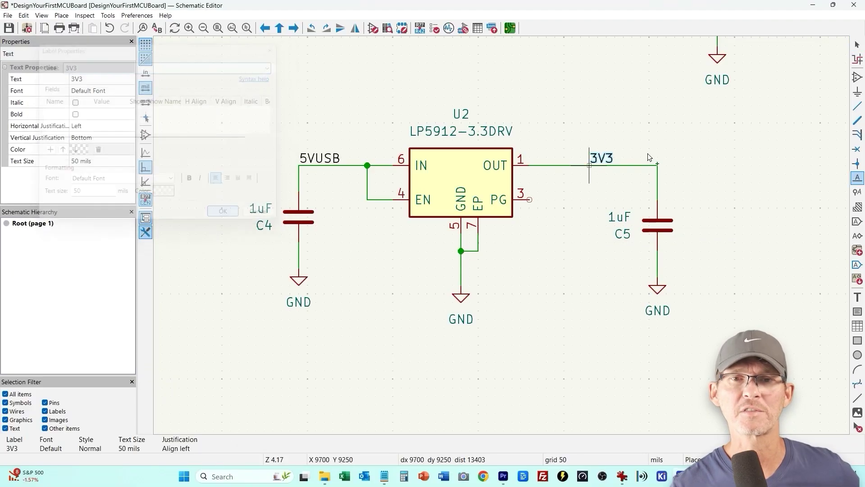
- Place the 3V3 label on U2's output wire, then highlight the 3V3 and 5VUSB nets
{"action": "left_click", "coordinate": [606, 169]}
{"action": "scroll", "coordinate": [606, 169], "scroll_direction": "down", "scroll_amount": 2}
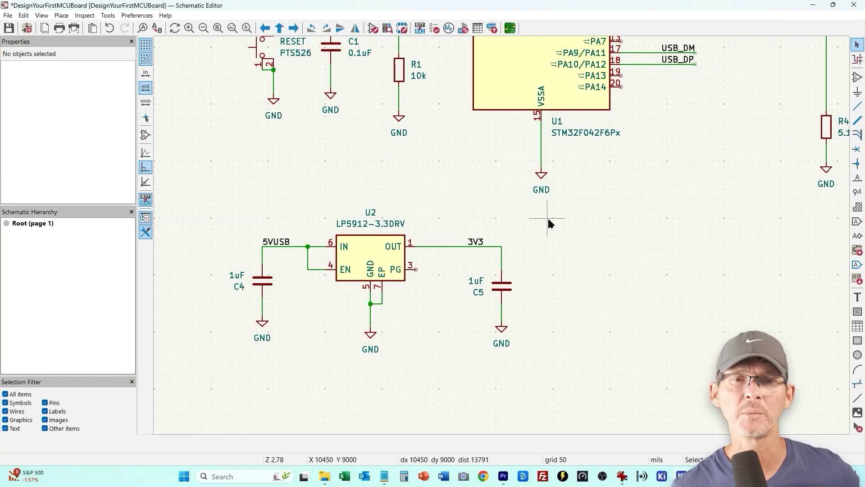
{"action": "scroll", "coordinate": [516, 286], "scroll_direction": "down", "scroll_amount": 2}
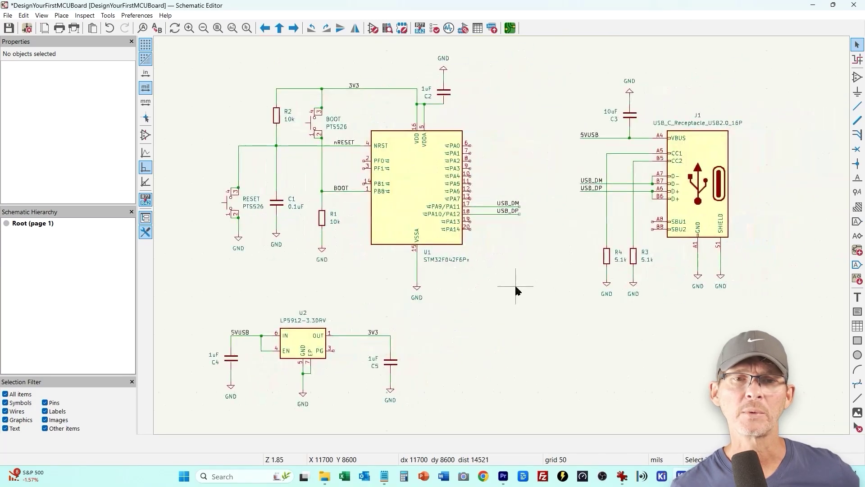
{"action": "left_click", "coordinate": [857, 59]}
{"action": "left_click", "coordinate": [353, 336]}
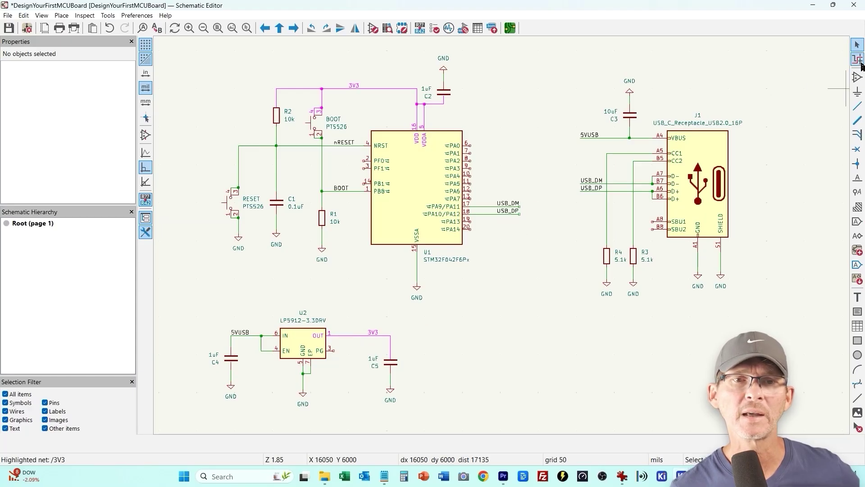
{"action": "left_click", "coordinate": [621, 137]}
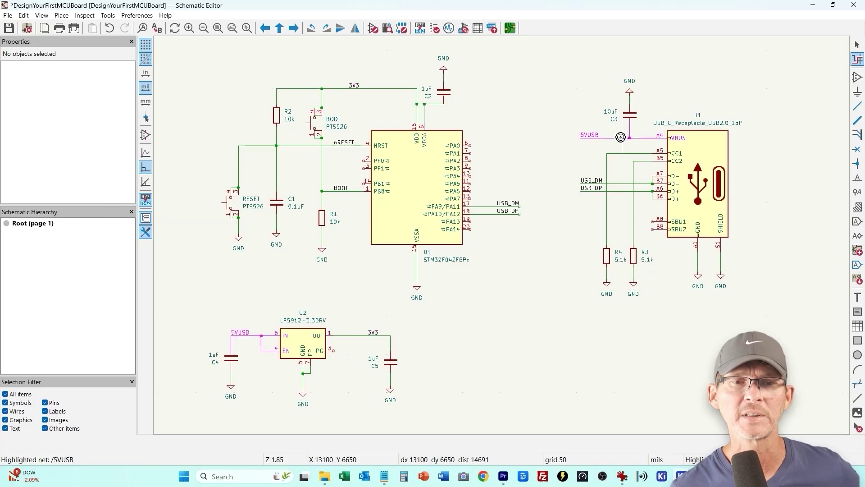
- Add an LED symbol, D1, to the right of C5 via the aLED search
{"action": "type", "text": "a"}
{"action": "type", "text": "LED"}
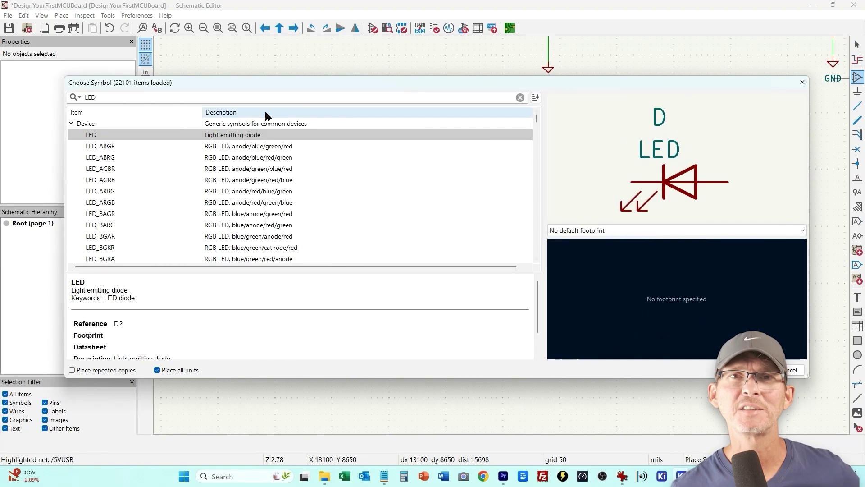
{"action": "double_click", "coordinate": [216, 135]}
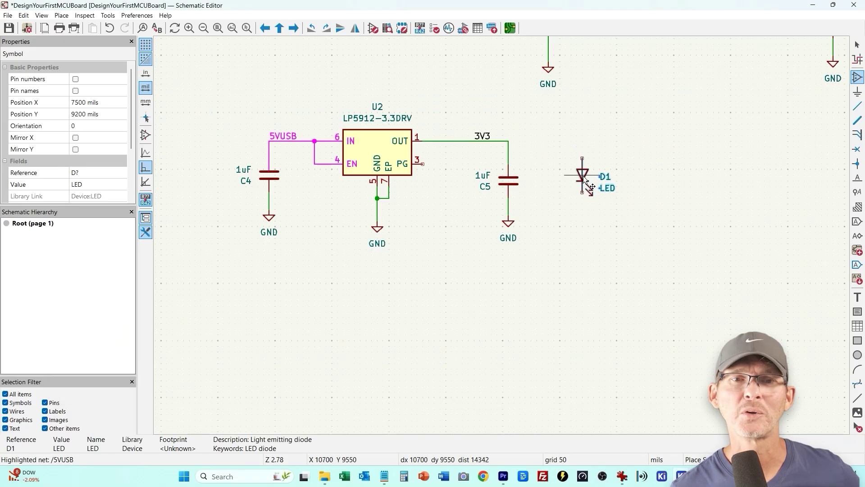
{"action": "left_click", "coordinate": [588, 180]}
{"action": "key", "text": "Escape"}
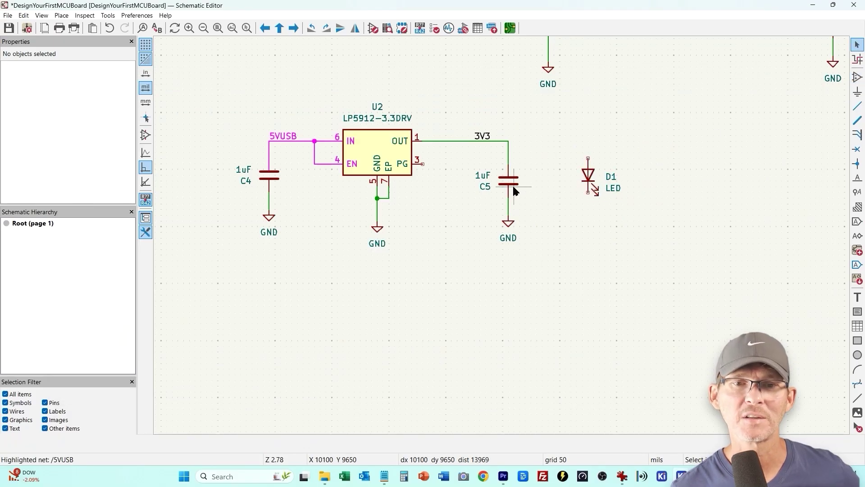
- Duplicate 10k resistor R1 as R5 above D1 and move both parts lower
{"action": "middle_click_drag", "start_coordinate": [367, 144], "coordinate": [289, 317]}
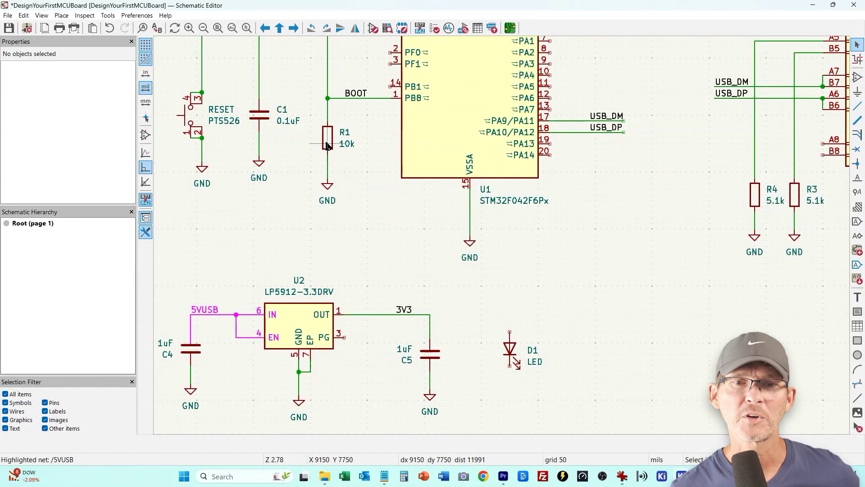
{"action": "key", "text": "ctrl+d"}
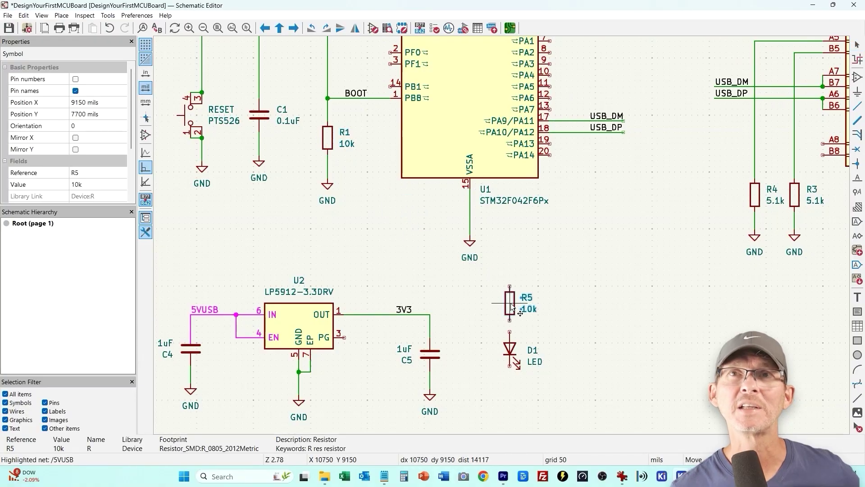
{"action": "left_click", "coordinate": [511, 309]}
{"action": "left_click_drag", "start_coordinate": [541, 401], "coordinate": [517, 342]}
{"action": "left_click", "coordinate": [583, 334]}
{"action": "scroll", "coordinate": [582, 334], "scroll_direction": "down", "scroll_amount": 5}
{"action": "scroll", "coordinate": [582, 334], "scroll_direction": "left", "scroll_amount": 3}
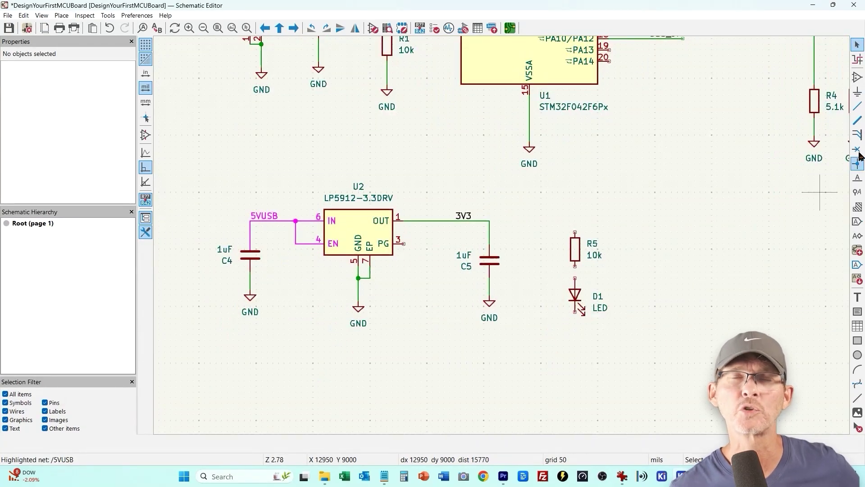
- Wire R5's top pin to the 3V3 line and ground D1 through a copied GND symbol
{"action": "left_click", "coordinate": [857, 107]}
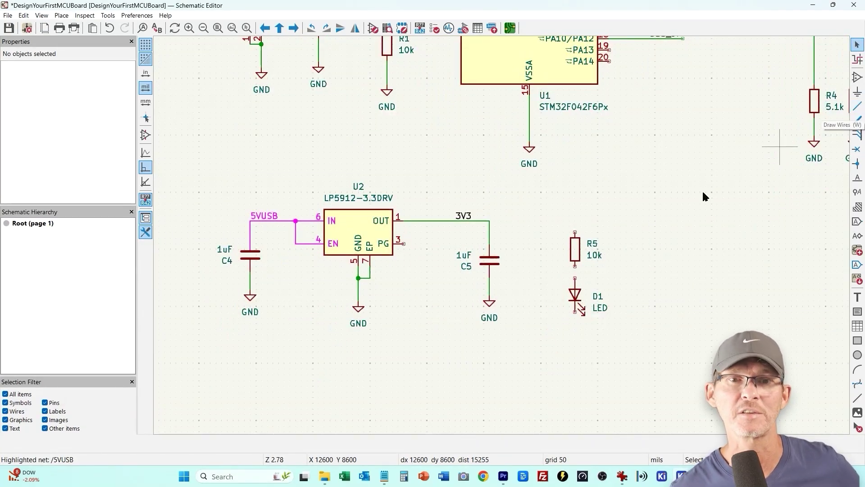
{"action": "left_click", "coordinate": [575, 221]}
{"action": "left_click", "coordinate": [489, 221]}
{"action": "key", "text": "Escape"}
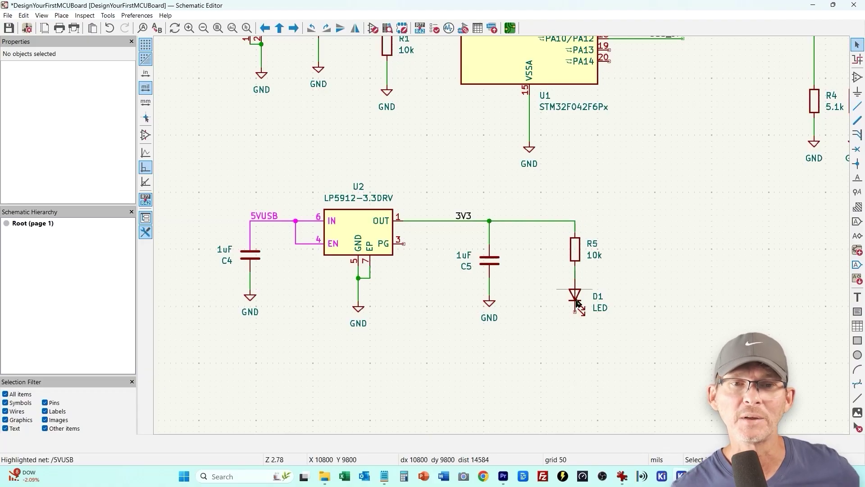
{"action": "left_click", "coordinate": [487, 306]}
{"action": "key", "text": "ctrl+d"}
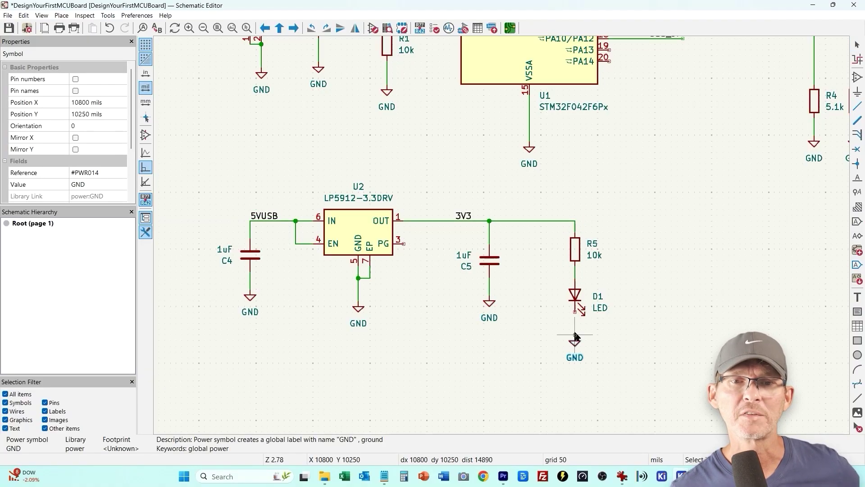
{"action": "left_click", "coordinate": [577, 312]}
{"action": "key", "text": "w"}
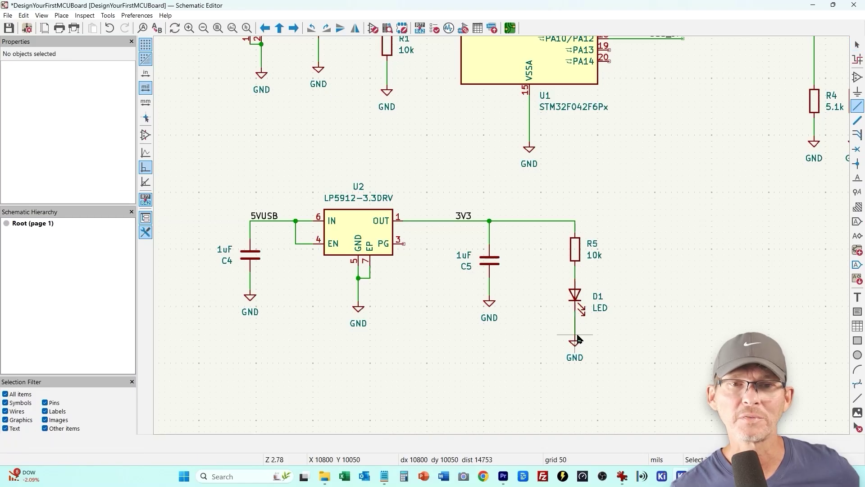
{"action": "left_click", "coordinate": [577, 339]}
{"action": "key", "text": "Escape"}
- Change R5's value from 10k to 1k
{"action": "double_click", "coordinate": [575, 252]}
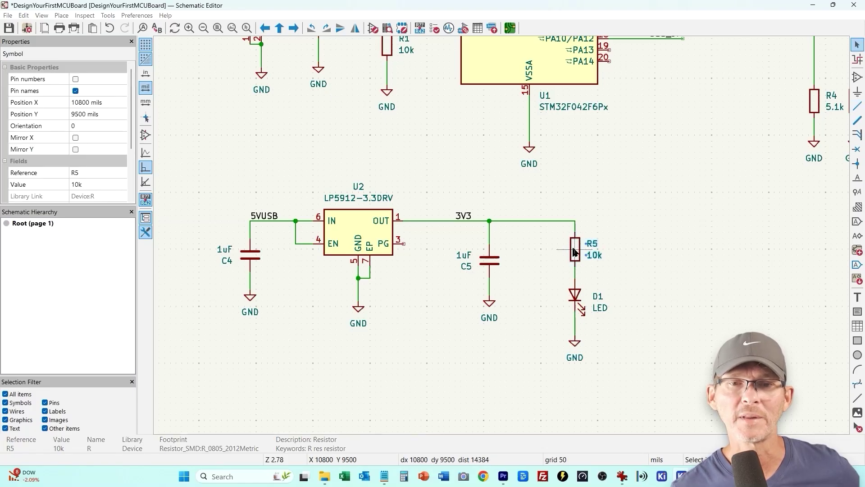
{"action": "key", "text": "Down"}
{"action": "type", "text": "1"}
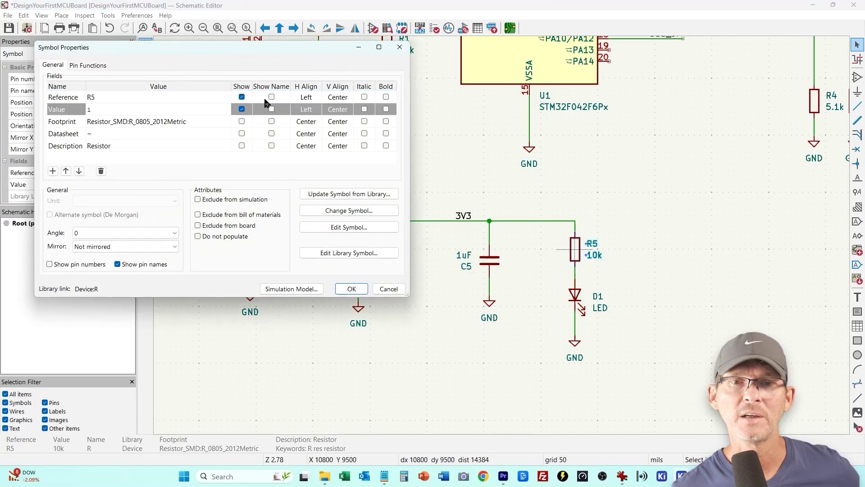
{"action": "type", "text": "k"}
{"action": "key", "text": "Return"}
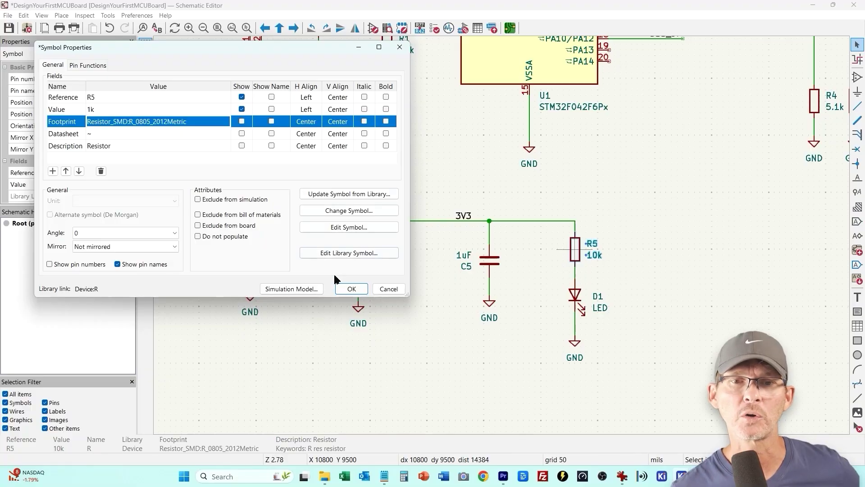
{"action": "left_click", "coordinate": [352, 289]}
- Duplicate R5 and D1 to the right as a second branch, R6 and D2
{"action": "left_click", "coordinate": [688, 263]}
{"action": "middle_click_drag", "start_coordinate": [687, 264], "coordinate": [510, 326]}
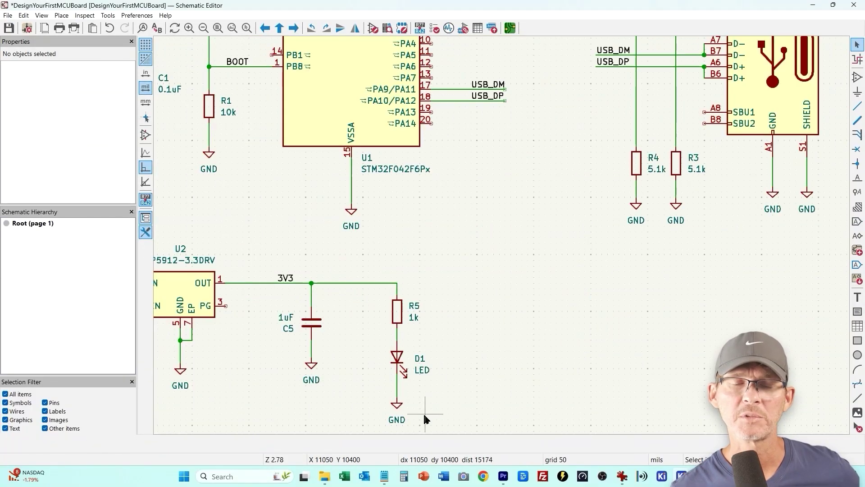
{"action": "left_click_drag", "start_coordinate": [423, 414], "coordinate": [361, 295]}
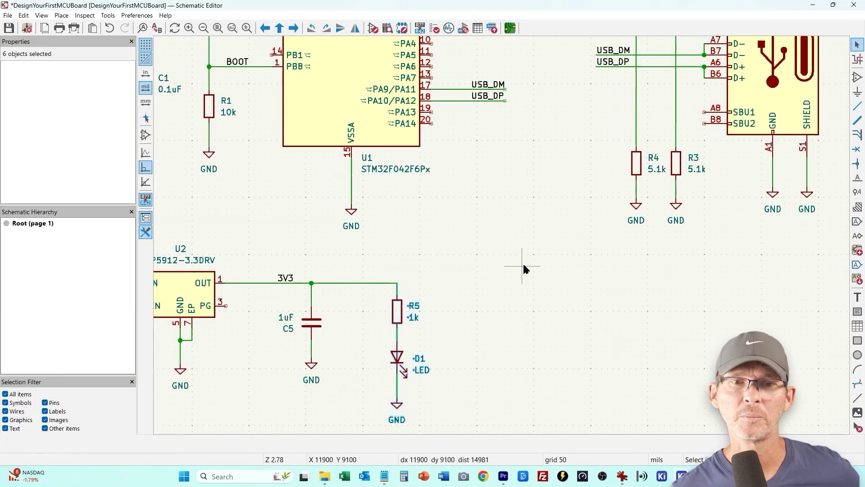
{"action": "left_click", "coordinate": [469, 358]}
{"action": "left_click_drag", "start_coordinate": [447, 382], "coordinate": [363, 294]}
{"action": "key", "text": "ctrl+d"}
{"action": "middle_click_drag", "start_coordinate": [522, 148], "coordinate": [508, 36]}
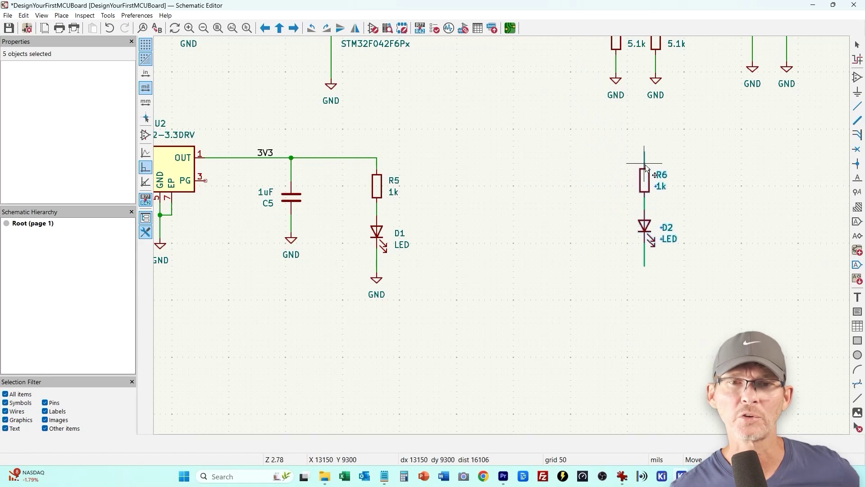
{"action": "left_click", "coordinate": [647, 198]}
{"action": "left_click", "coordinate": [566, 264]}
{"action": "middle_click_drag", "start_coordinate": [566, 263], "coordinate": [500, 288]}
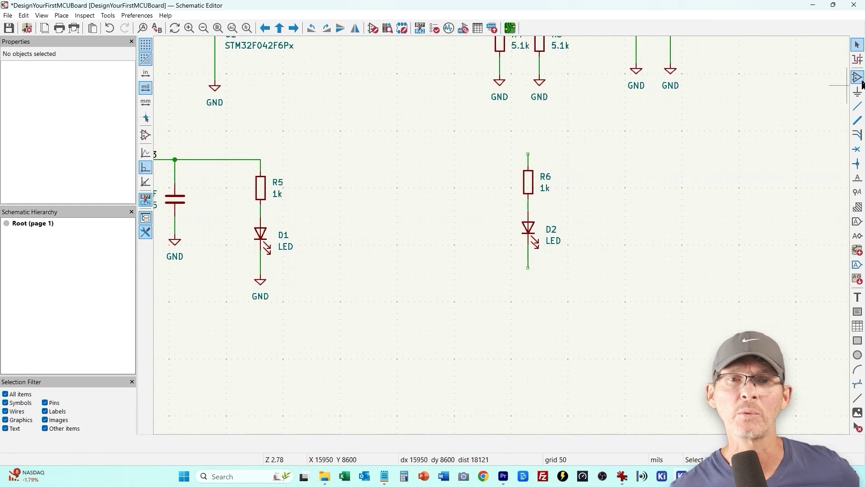
- Place NMOS transistor Q1 below D2 and wire D2 to Q1's drain
{"action": "left_click", "coordinate": [309, 151]}
{"action": "type", "text": "NMOS"}
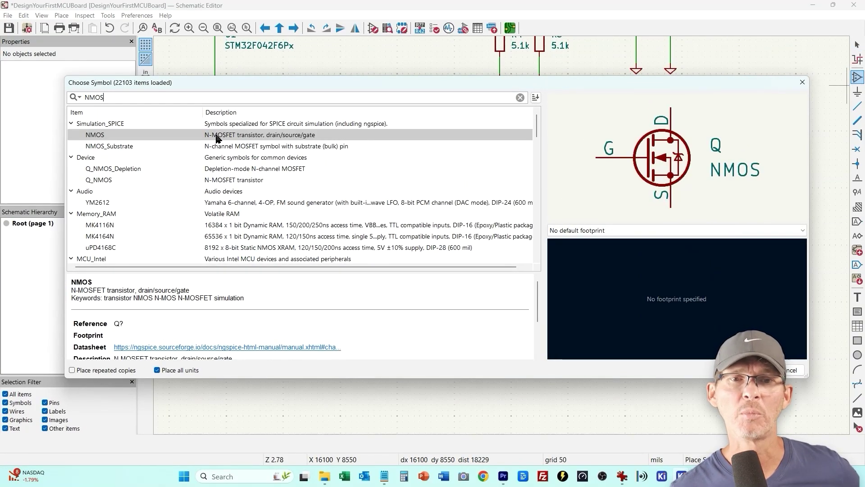
{"action": "double_click", "coordinate": [216, 135]}
{"action": "left_click", "coordinate": [519, 301]}
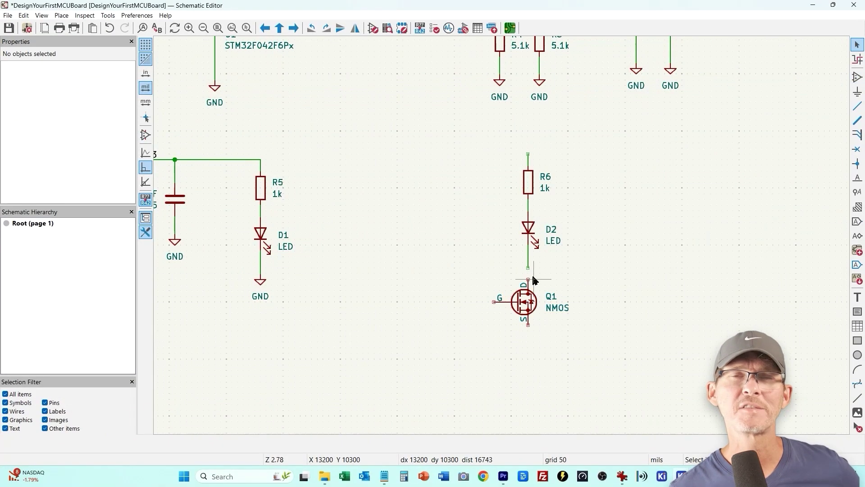
{"action": "key", "text": "w"}
{"action": "left_click", "coordinate": [528, 279]}
{"action": "key", "text": "Escape"}
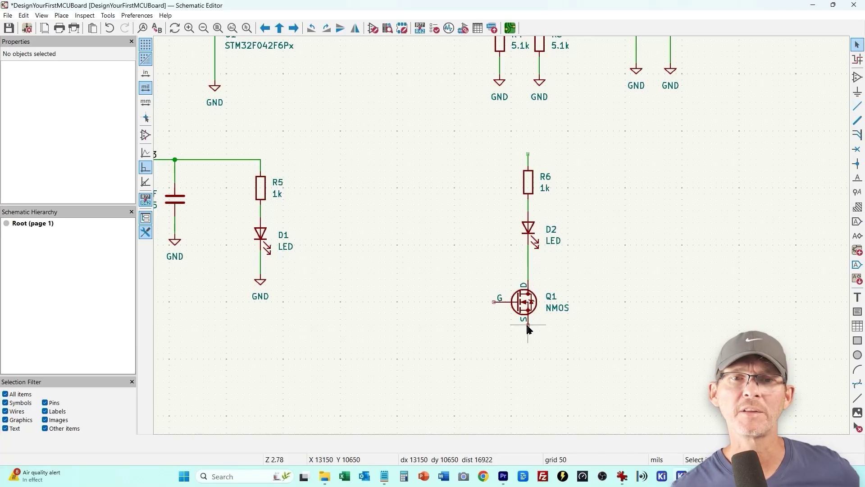
- Ground Q1's source with a copied GND symbol
{"action": "left_click", "coordinate": [262, 282]}
{"action": "key", "text": "ctrl+d"}
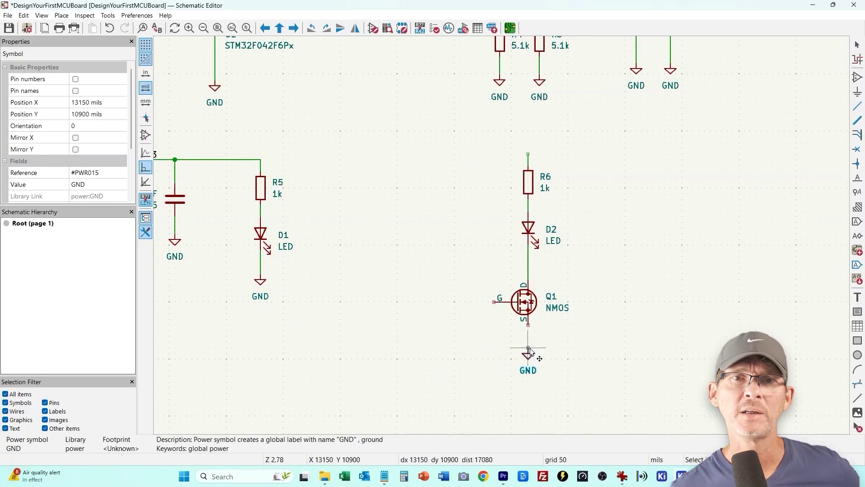
{"action": "left_click", "coordinate": [532, 350]}
{"action": "left_click", "coordinate": [530, 346]}
{"action": "key", "text": "Escape"}
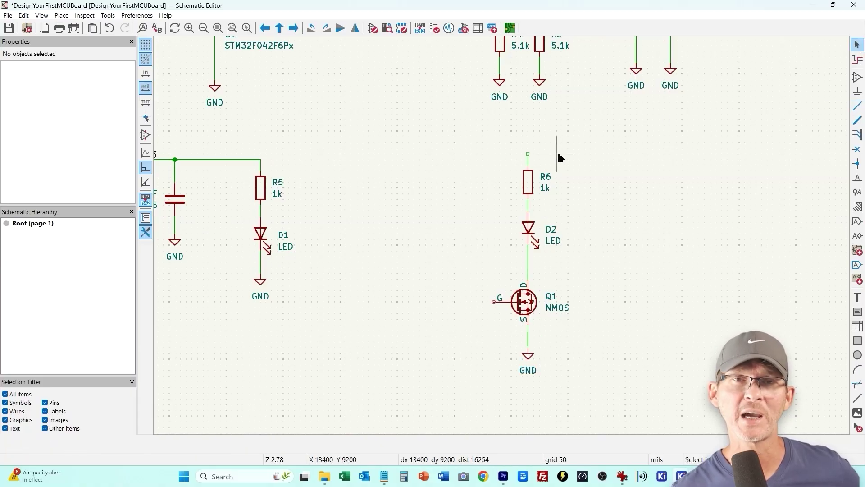
{"action": "left_click", "coordinate": [856, 108]}
{"action": "left_click", "coordinate": [528, 154]}
- Draw short wires leading left from R6's top pin and from Q1's gate
{"action": "right_click", "coordinate": [477, 154]}
{"action": "left_click", "coordinate": [513, 210]}
{"action": "key", "text": "Escape"}
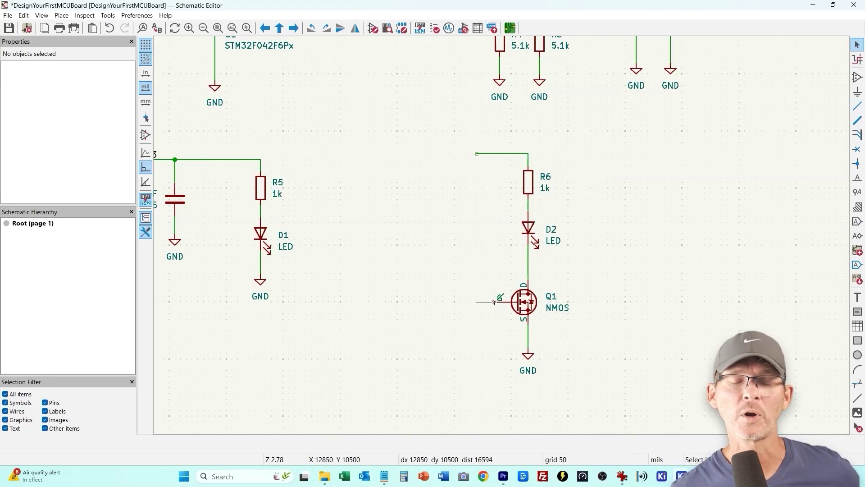
{"action": "key", "text": "w"}
{"action": "right_click", "coordinate": [454, 301]}
{"action": "left_click", "coordinate": [481, 355]}
{"action": "key", "text": "Escape"}
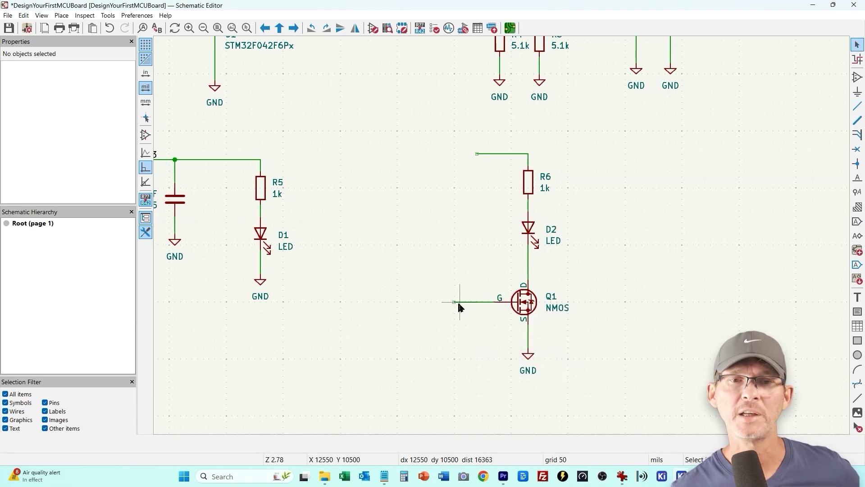
- Label Q1's gate wire with the MCU_LED net label
{"action": "right_click", "coordinate": [458, 301]}
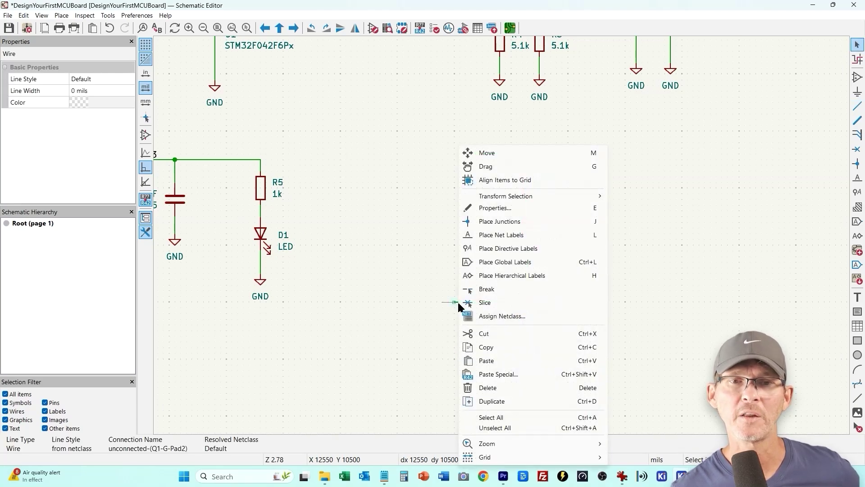
{"action": "left_click", "coordinate": [500, 235]}
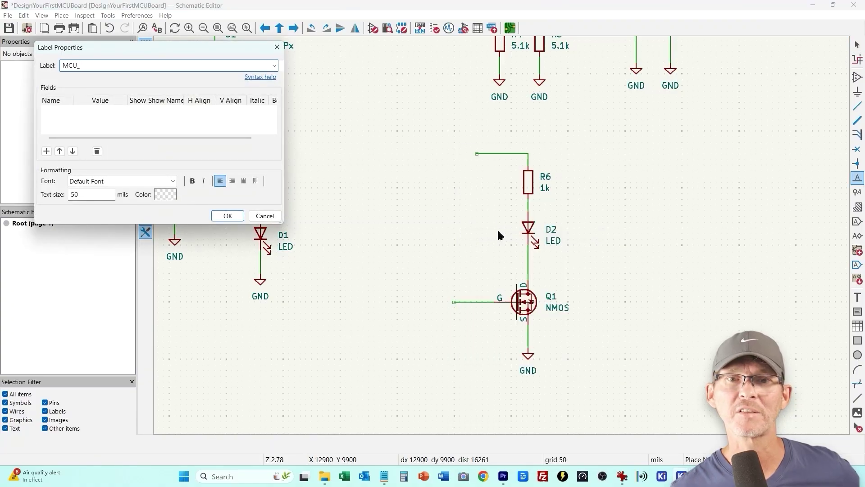
{"action": "left_click", "coordinate": [228, 216]}
{"action": "left_click", "coordinate": [453, 302]}
{"action": "key", "text": "Escape"}
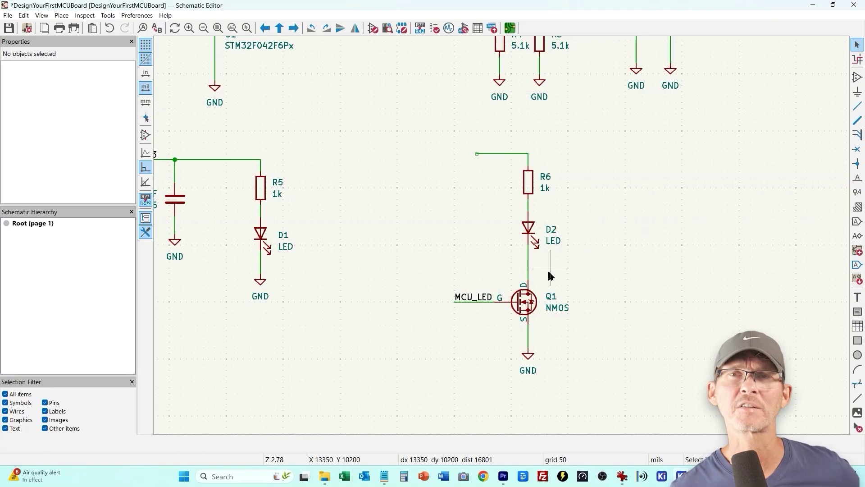
- Change R6's value from 1k to 200
{"action": "double_click", "coordinate": [530, 188]}
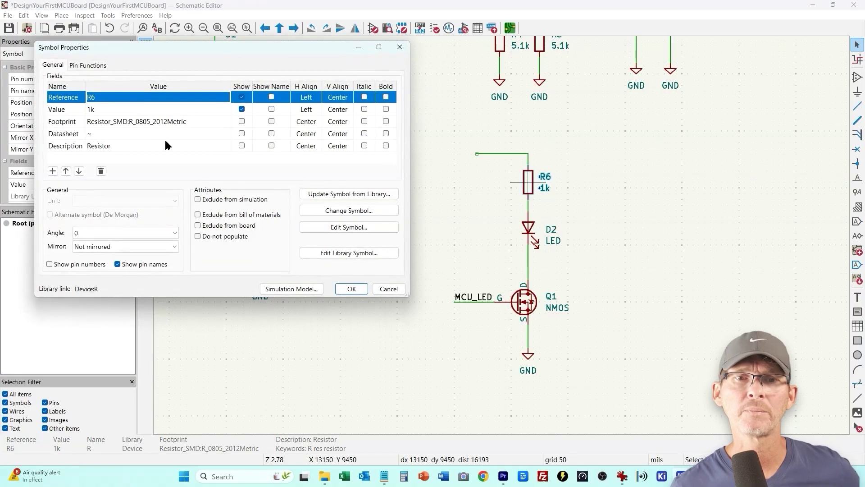
{"action": "double_click", "coordinate": [110, 110]}
{"action": "type", "text": "200"}
{"action": "key", "text": "Return"}
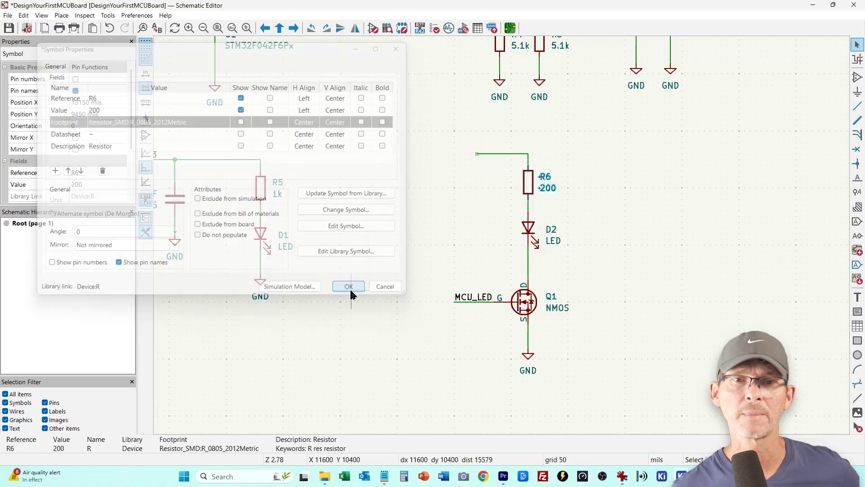
{"action": "left_click", "coordinate": [351, 288]}
- Label the wire above R6 with the 5VUSB net label
{"action": "right_click", "coordinate": [622, 229]}
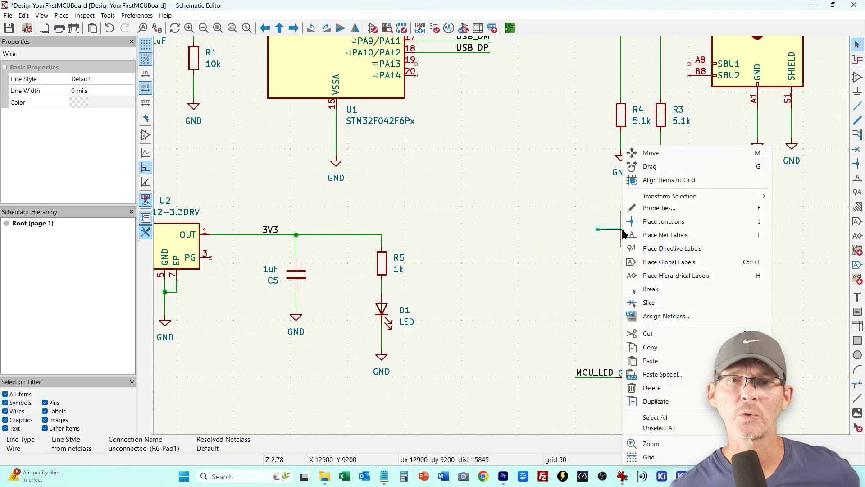
{"action": "left_click", "coordinate": [665, 234]}
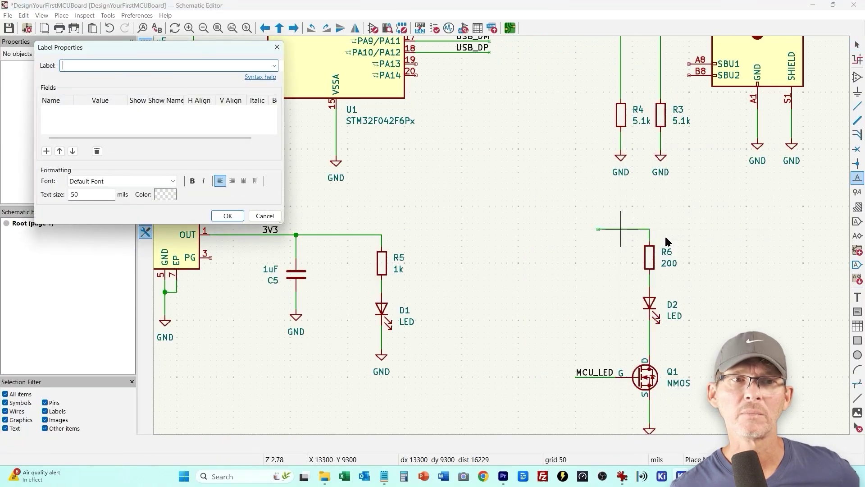
{"action": "type", "text": "5VUSB"}
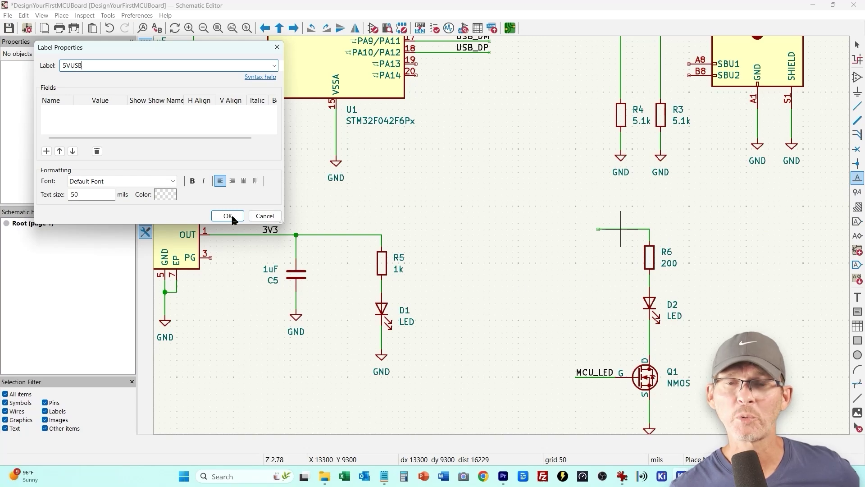
{"action": "left_click", "coordinate": [228, 216]}
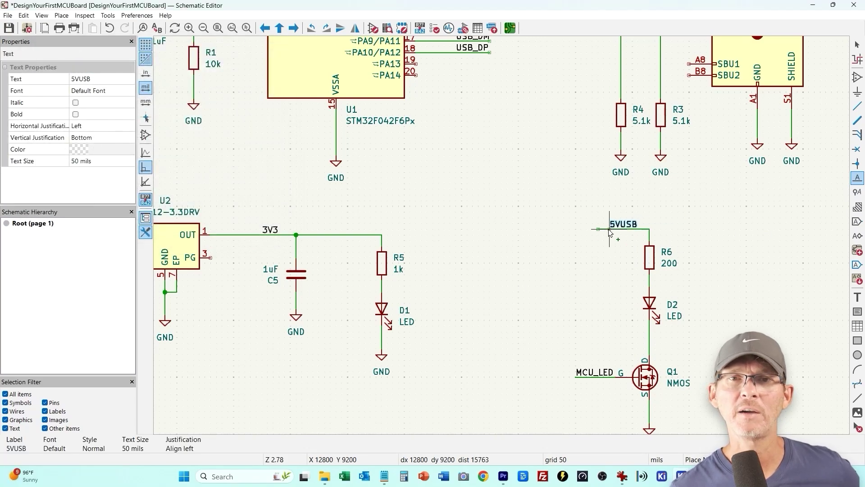
{"action": "left_click", "coordinate": [608, 229]}
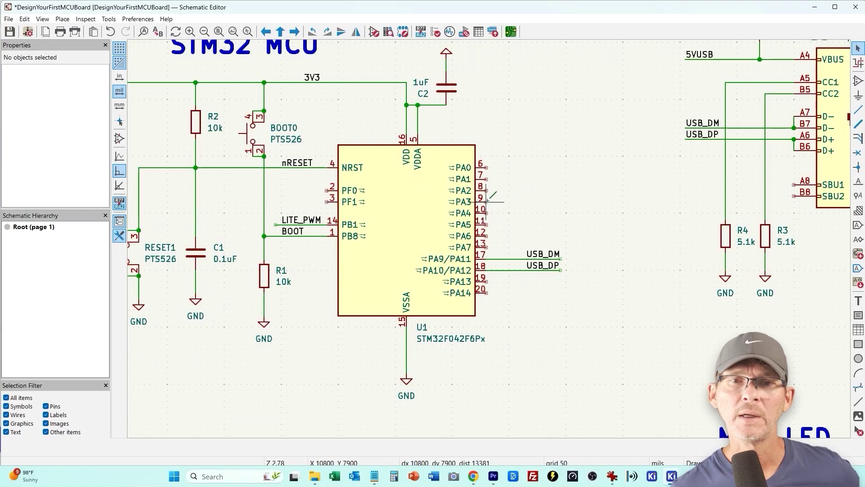
- Run a wire from the STM32's PA3 pin and label it MCU_LED
{"action": "key", "text": "w"}
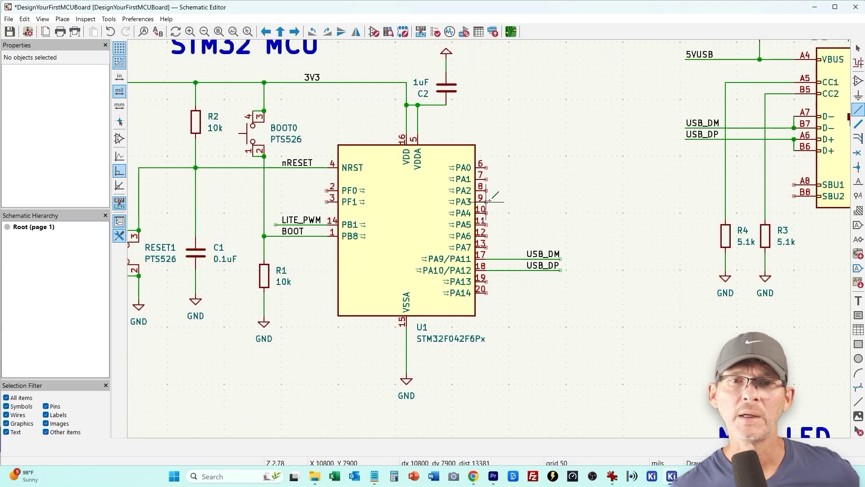
{"action": "left_click", "coordinate": [489, 201]}
{"action": "double_click", "coordinate": [560, 202]}
{"action": "key", "text": "Escape"}
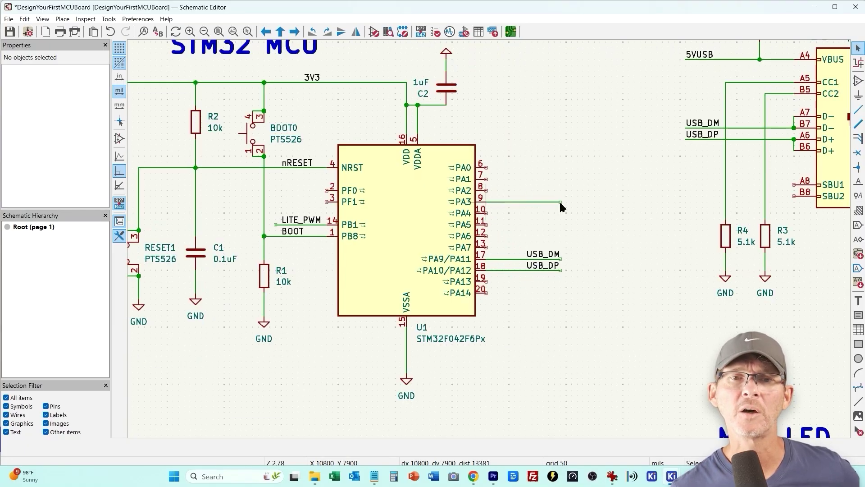
{"action": "right_click", "coordinate": [542, 202]}
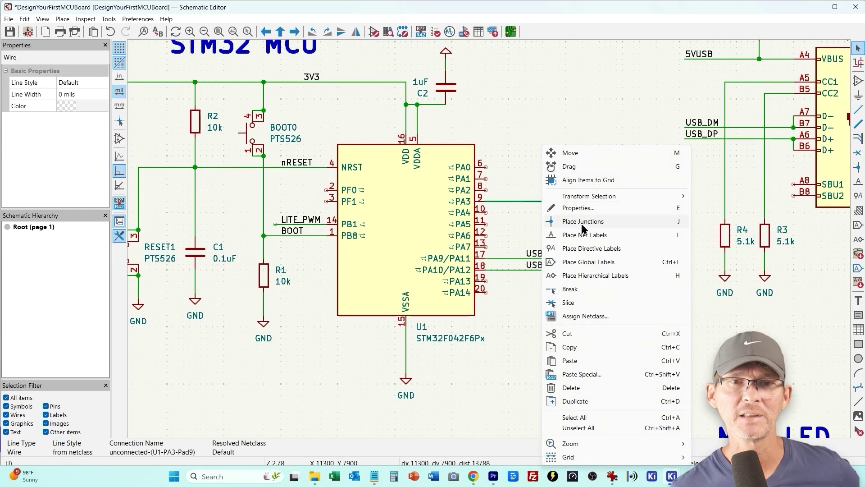
{"action": "left_click", "coordinate": [580, 236]}
{"action": "type", "text": "MCU_LED"}
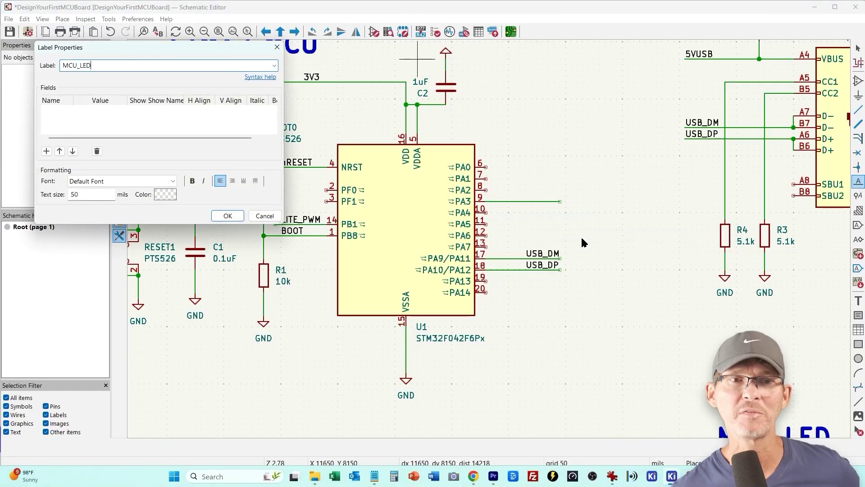
{"action": "key", "text": "Return"}
{"action": "left_click", "coordinate": [559, 202]}
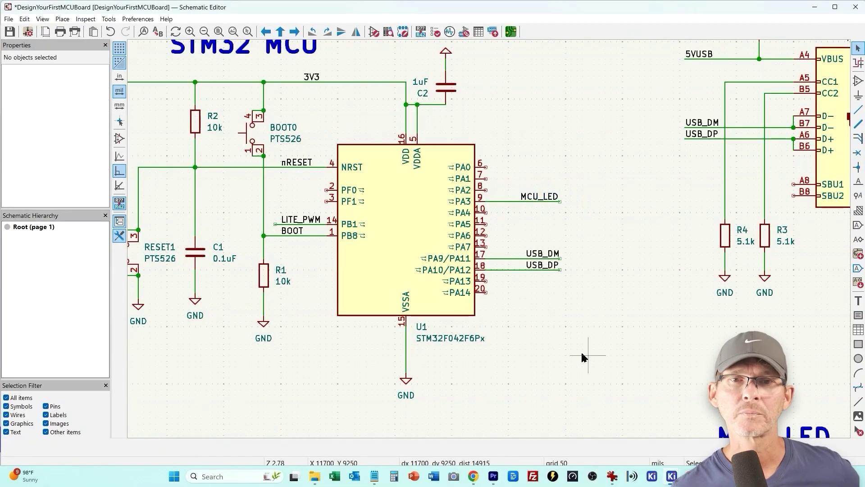
{"action": "scroll", "coordinate": [530, 315], "scroll_direction": "down", "scroll_amount": 2}
{"action": "scroll", "coordinate": [458, 303], "scroll_direction": "down", "scroll_amount": 2}
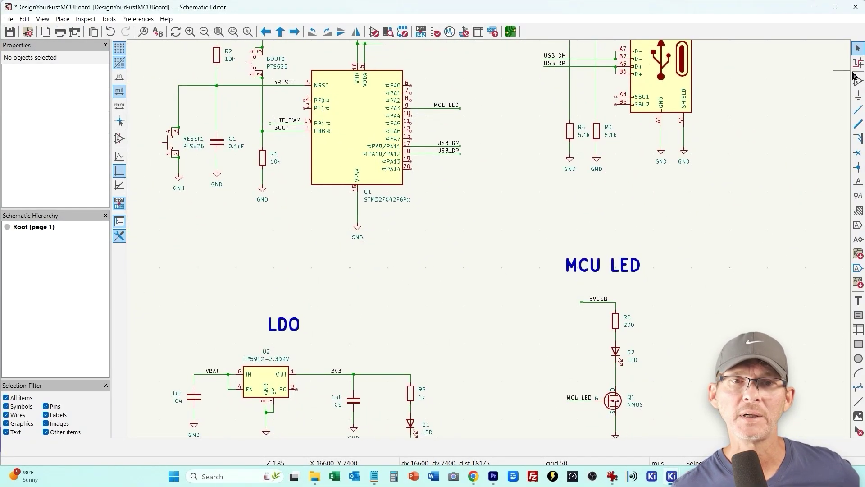
- Highlight the MCU_LED net to confirm PA3 reaches Q1's gate
{"action": "left_click", "coordinate": [858, 62]}
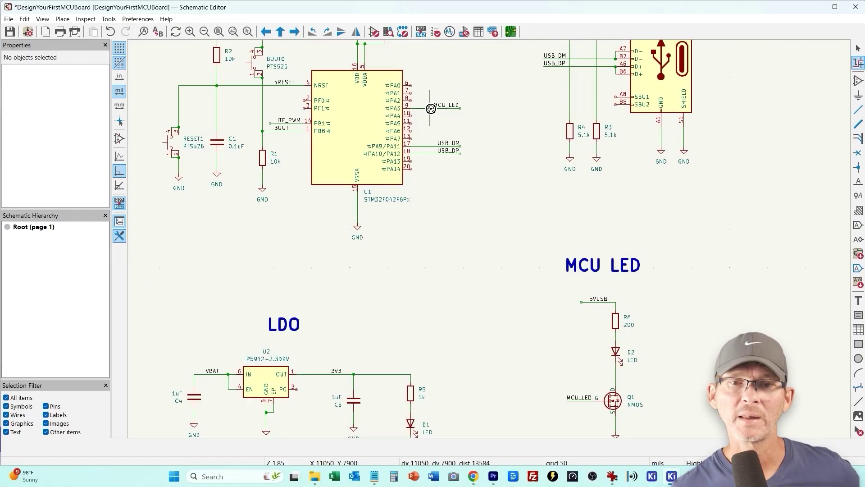
{"action": "left_click", "coordinate": [430, 109]}
{"action": "key", "text": "Escape"}
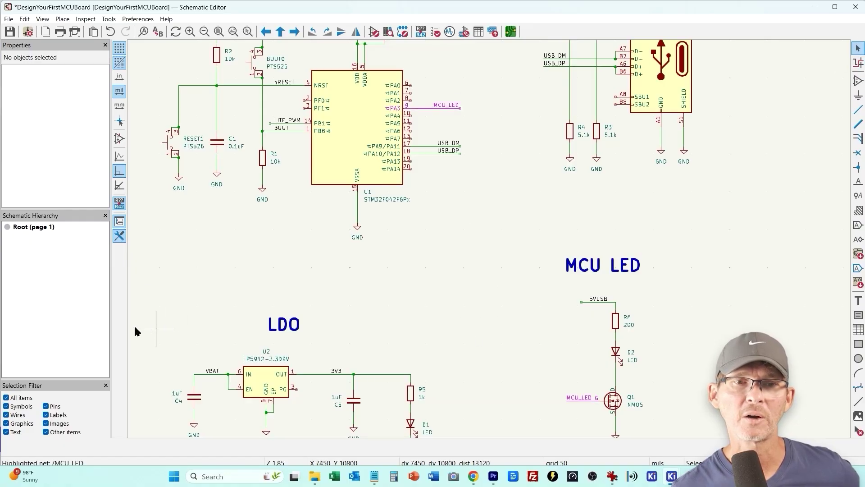